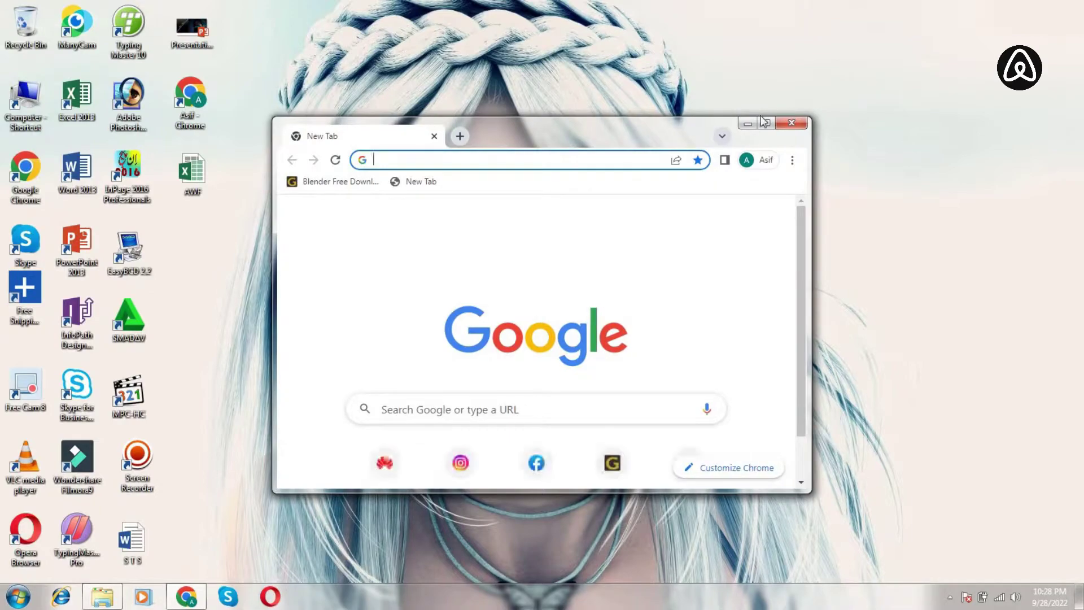
Maximize the browser window and open the website getintopc.com
left_click(766, 123)
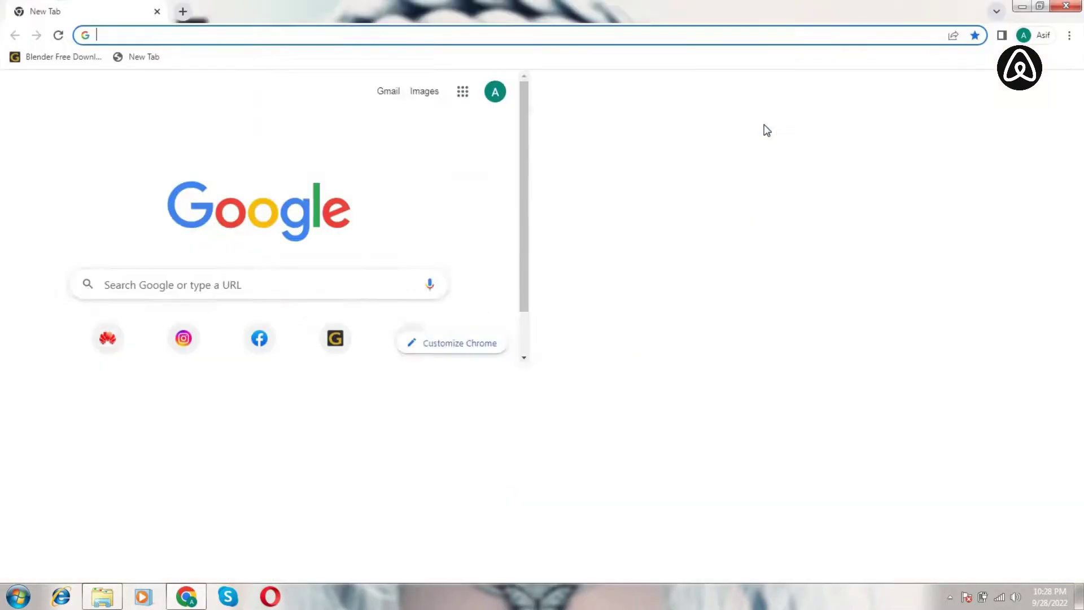
left_click(439, 39)
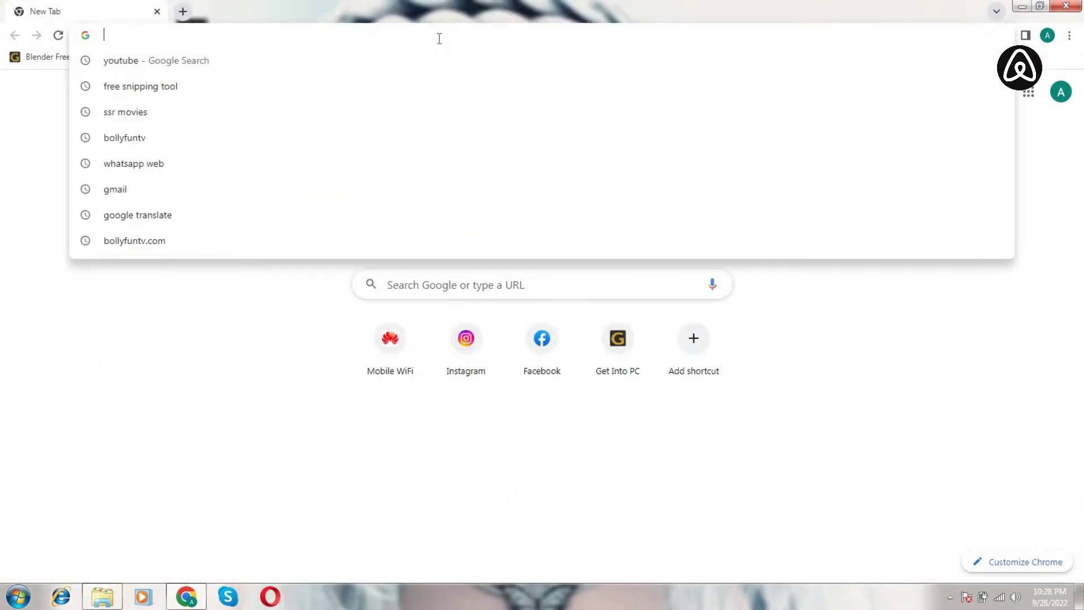
type("getintopc.com")
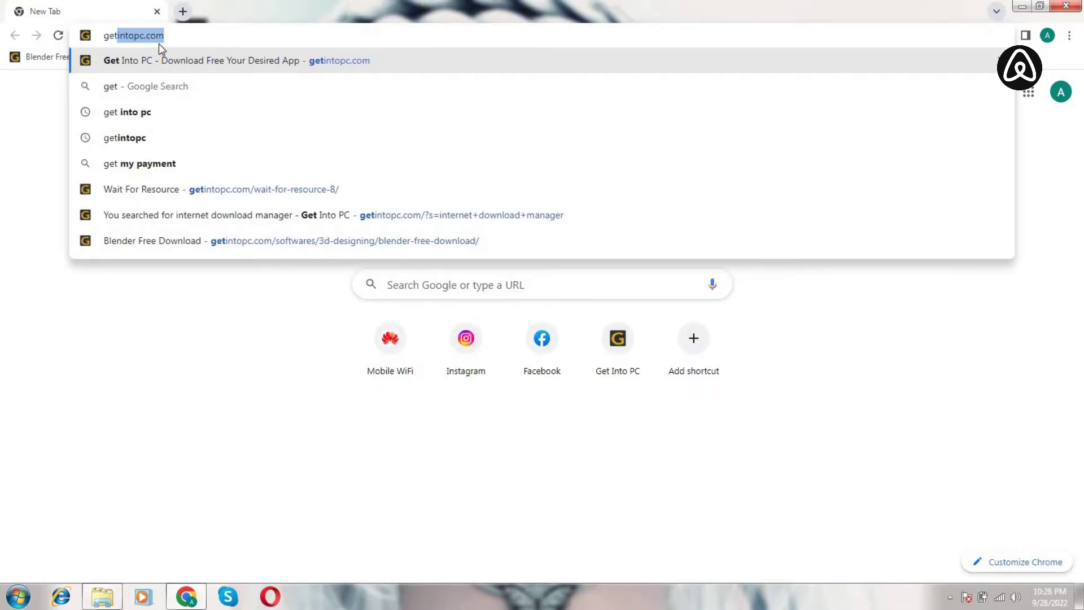
left_click(183, 38)
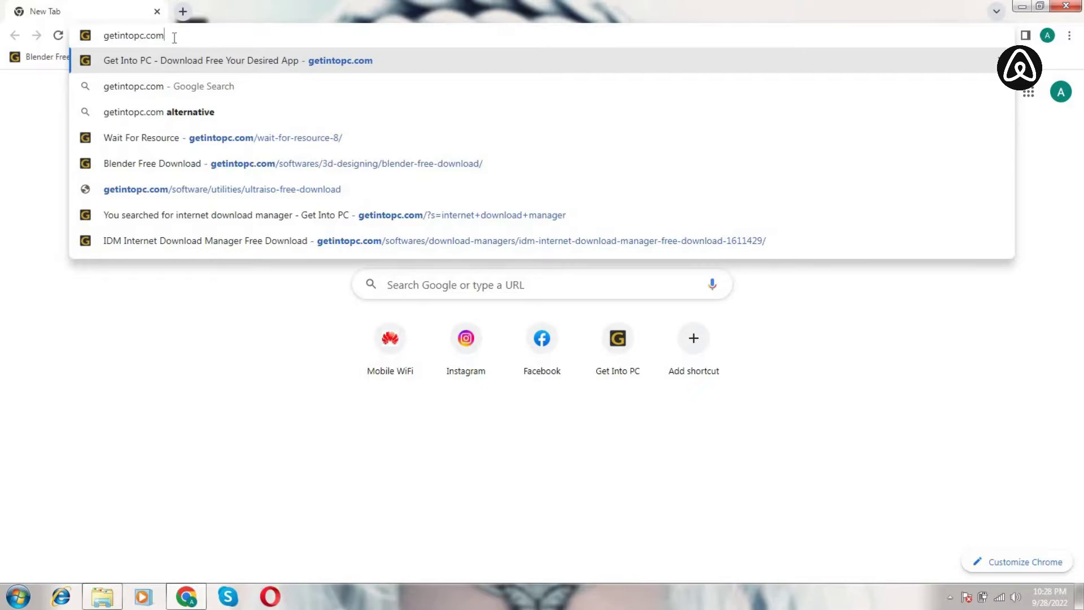
key("ctrl+a")
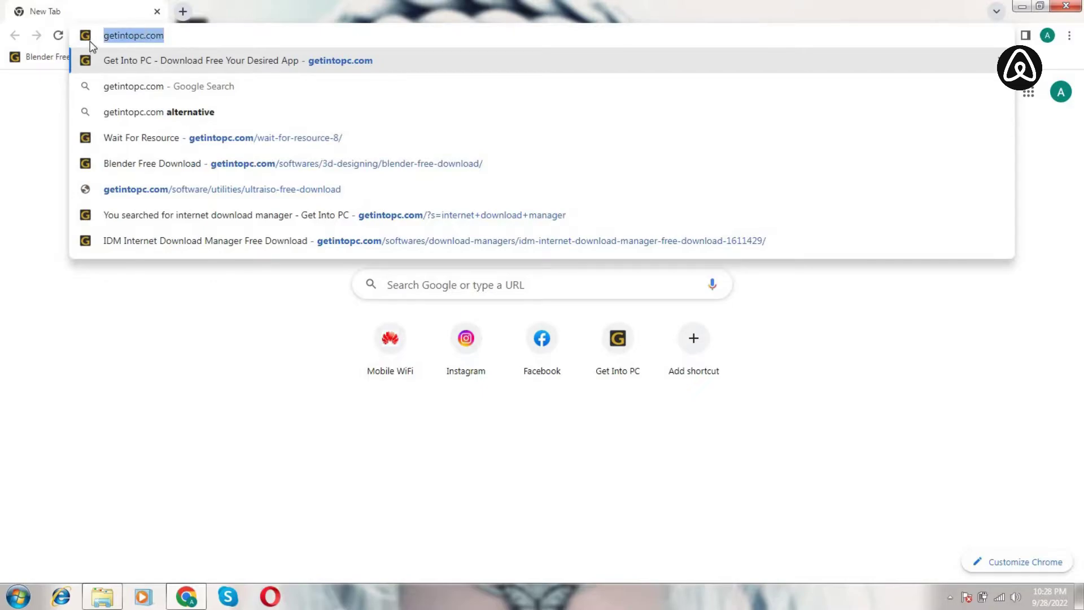
left_click(176, 37)
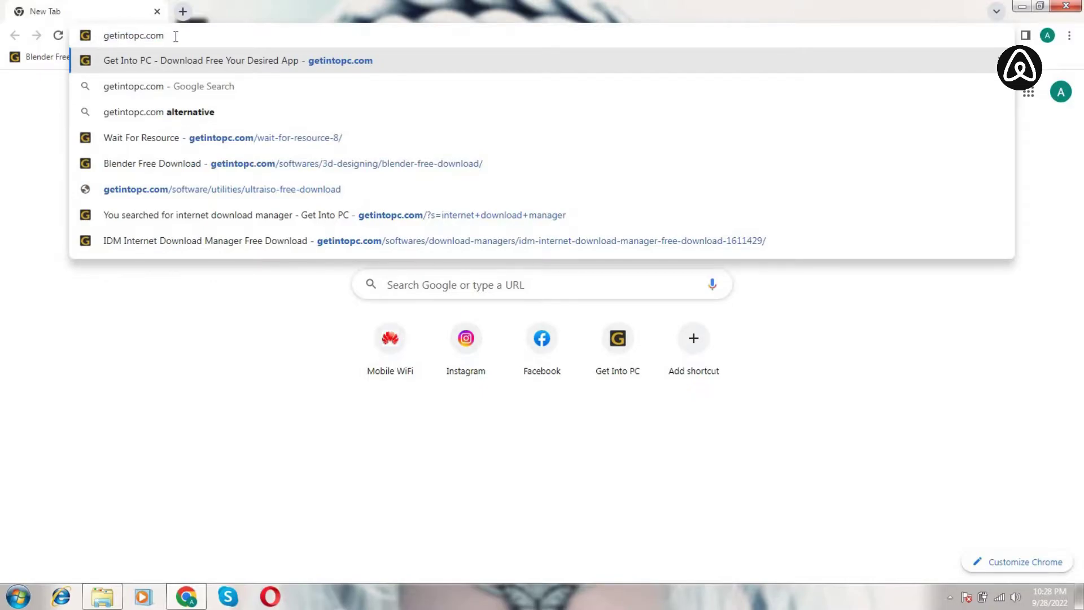
key("Return")
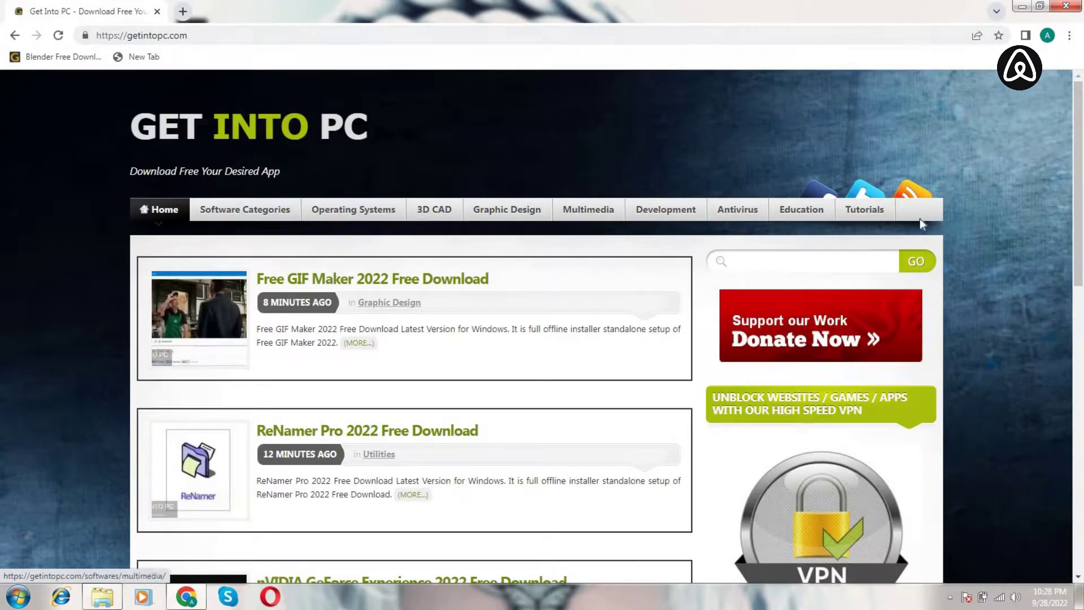
Search the Get Into PC site for "internet download manager"
left_click(762, 259)
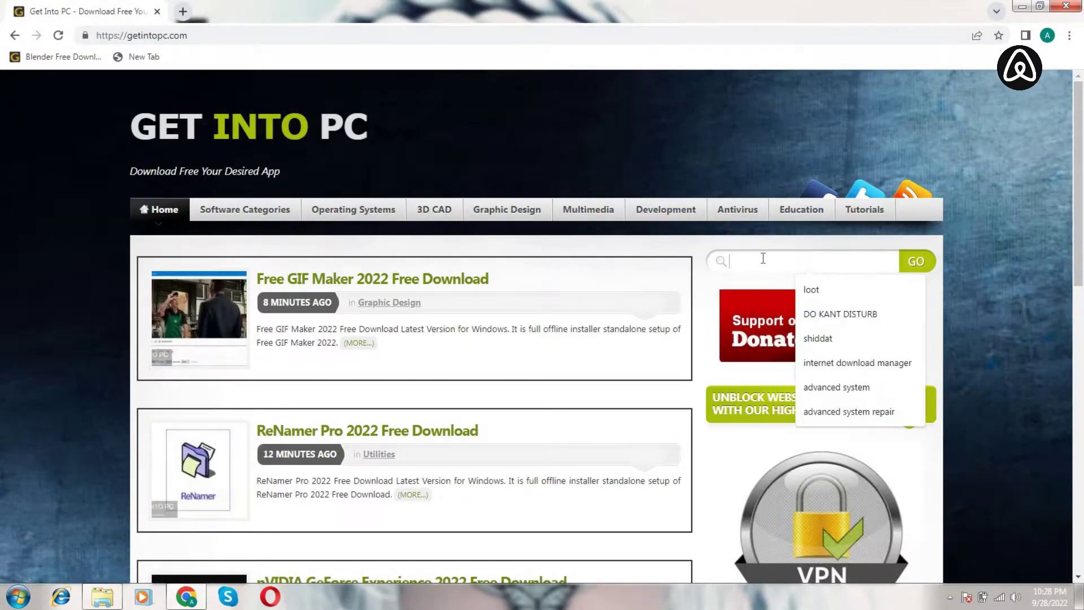
type("i")
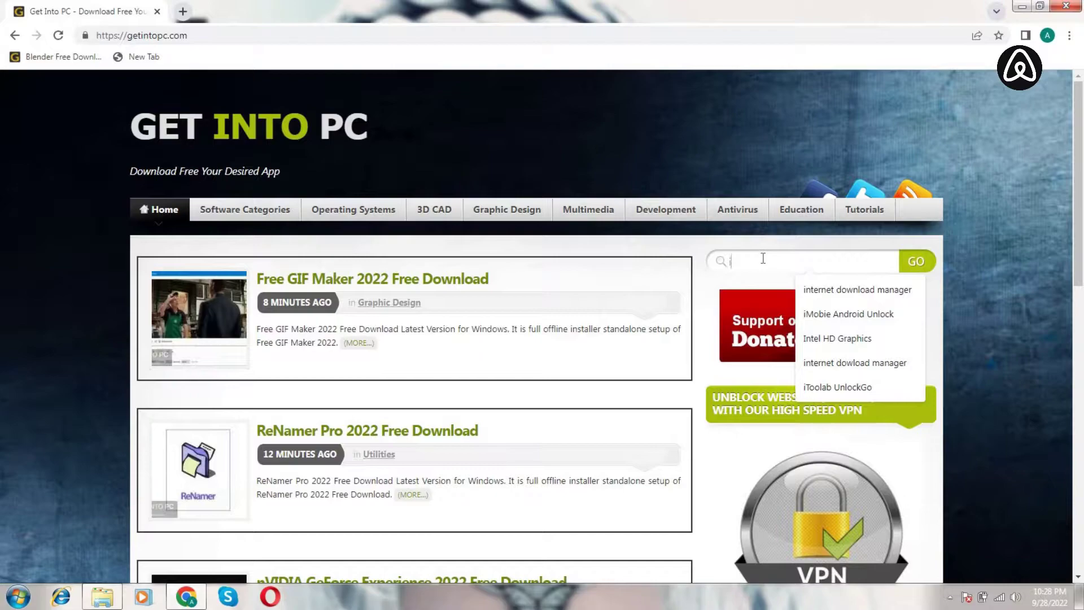
type("nternet download manager")
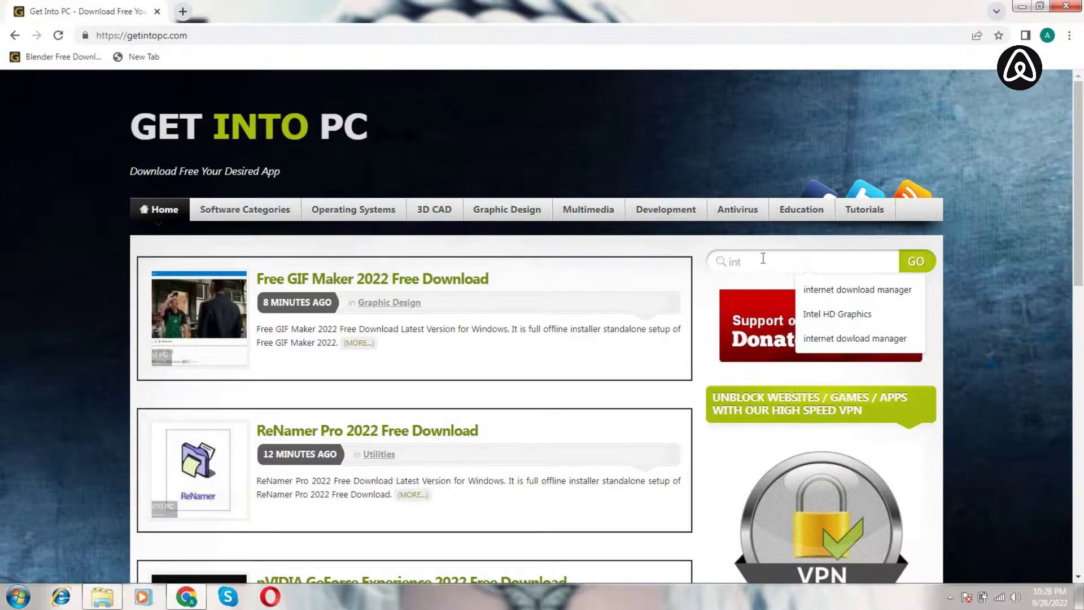
left_click(844, 297)
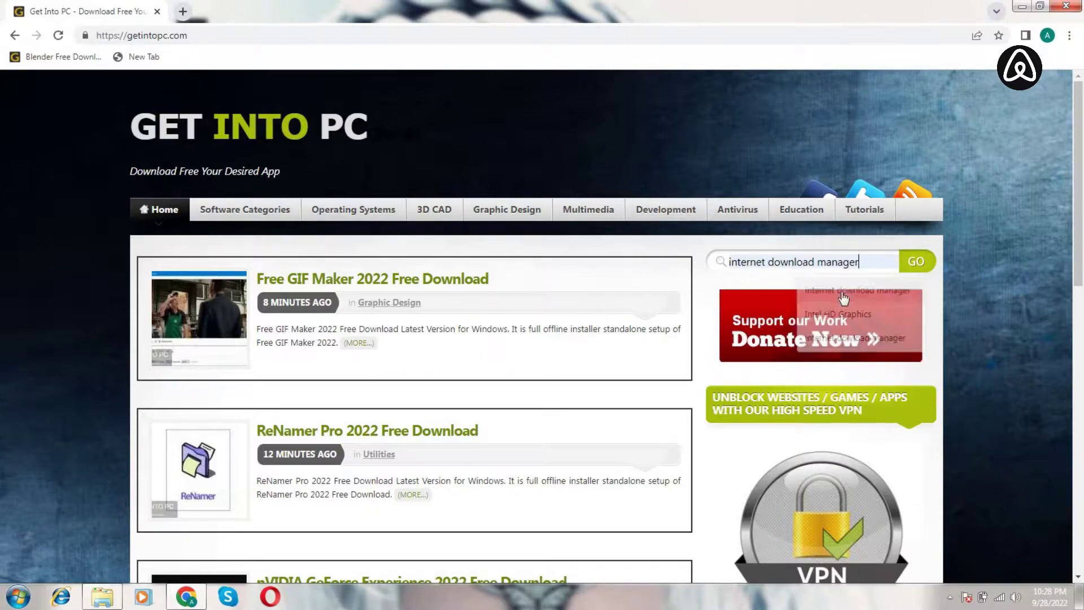
left_click(911, 268)
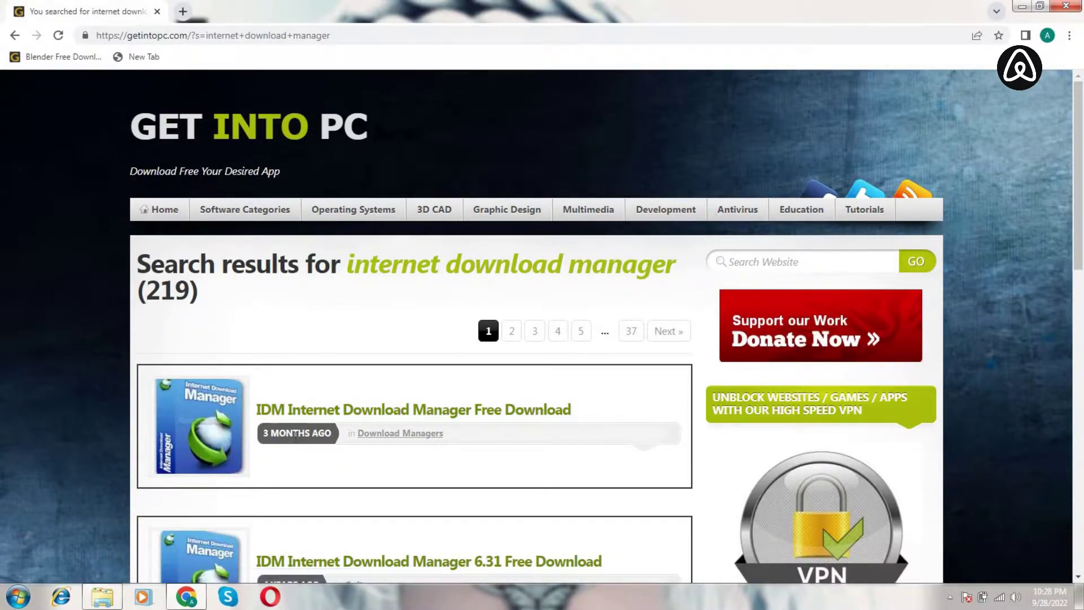
Open the "IDM Internet Download Manager Free Download" result and go to its technical setup details
left_click(387, 407)
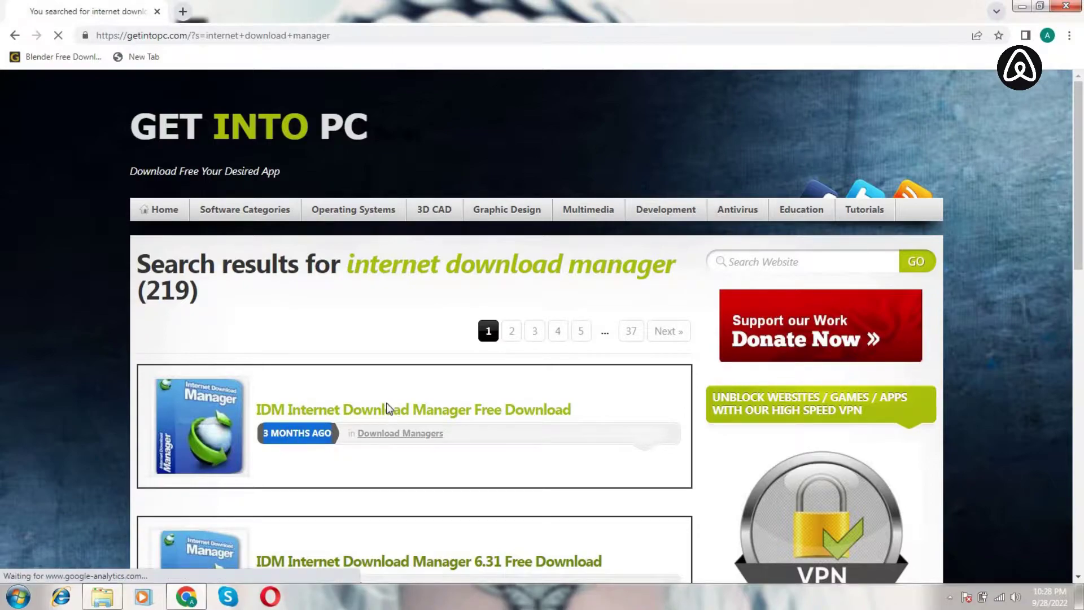
scroll(438, 368, "down", 5)
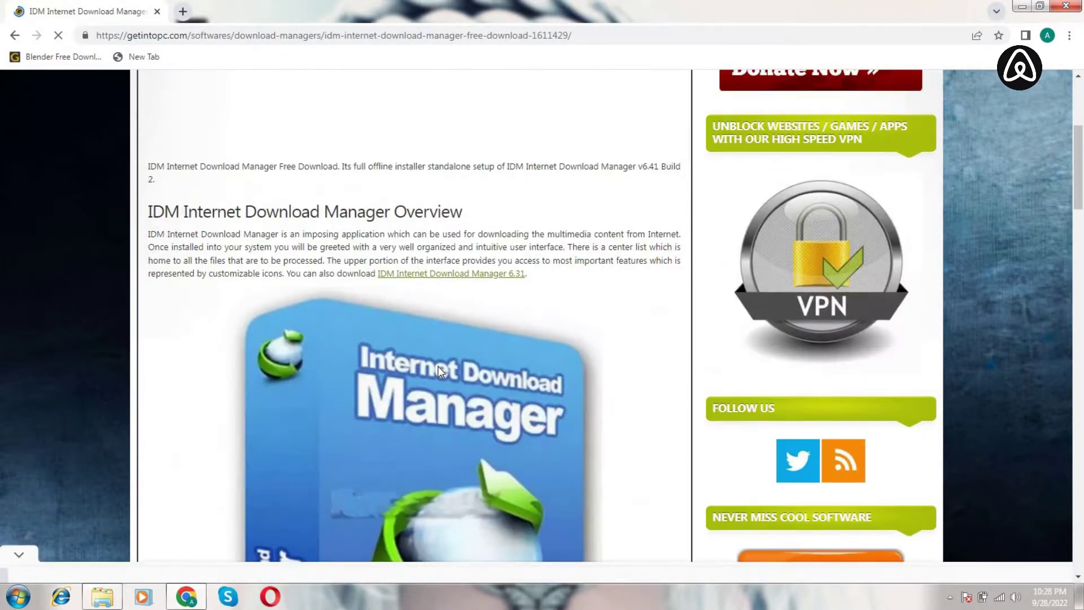
scroll(439, 366, "down", 17)
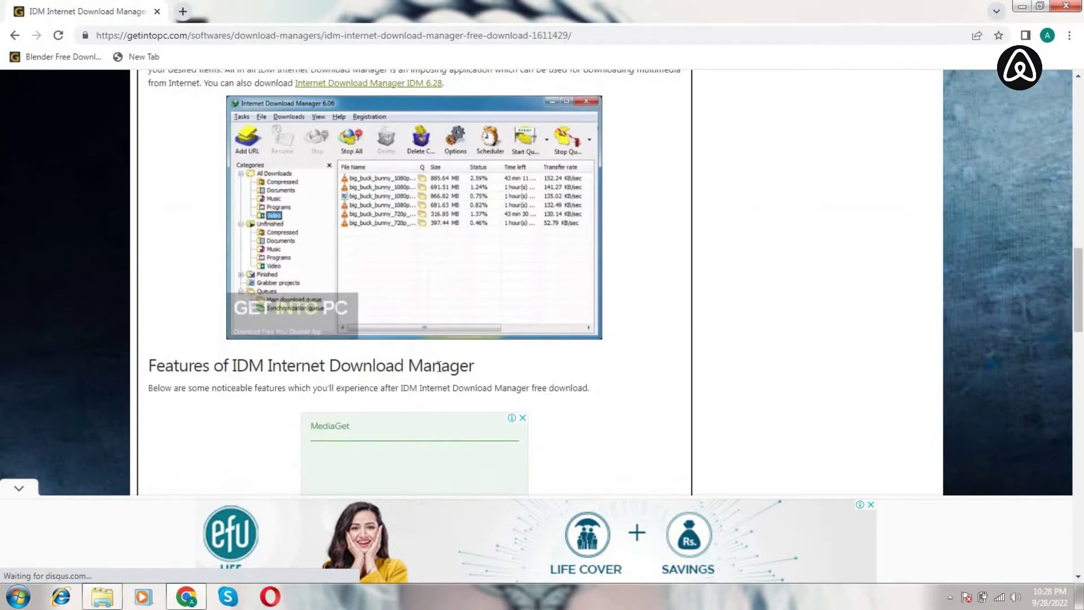
scroll(440, 371, "down", 4)
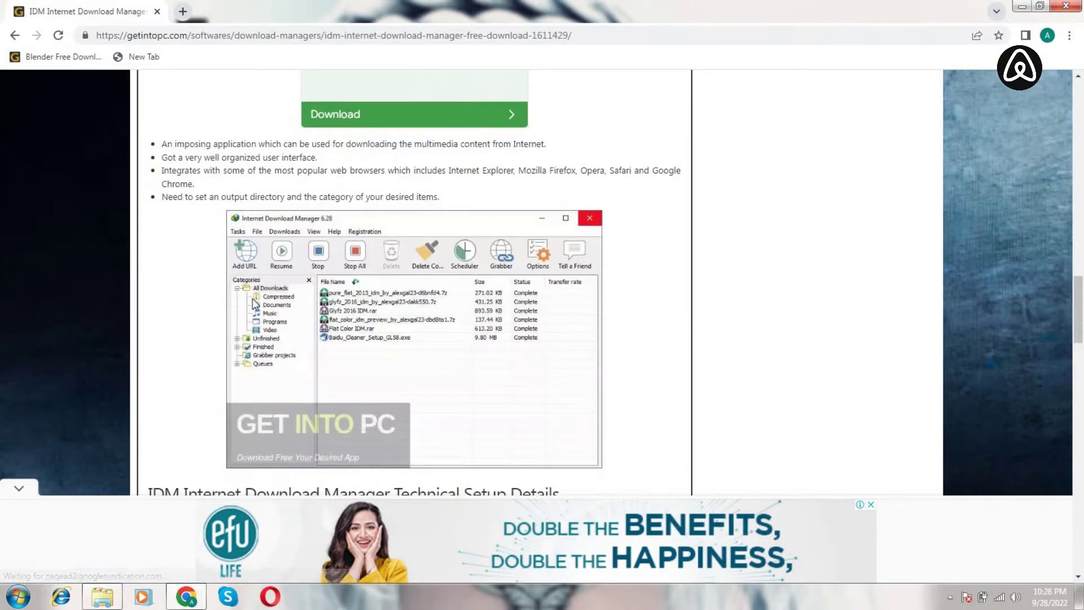
scroll(254, 304, "down", 4)
scroll(254, 304, "down", 3)
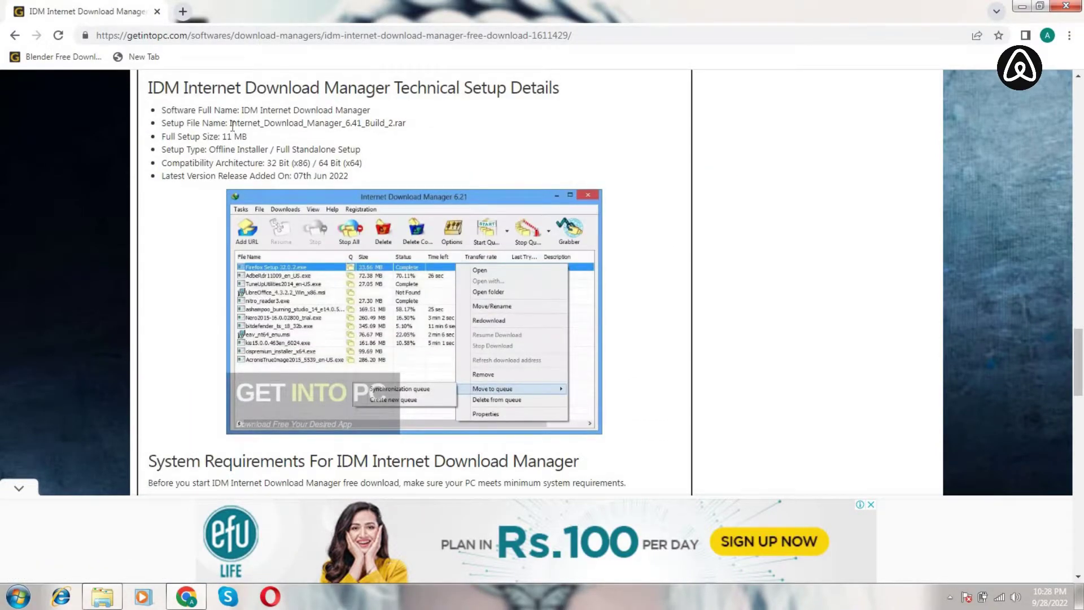
Examine the technical setup details: setup file name, full size, compatibility architecture, release date and setup type
left_click_drag(232, 127, 397, 138)
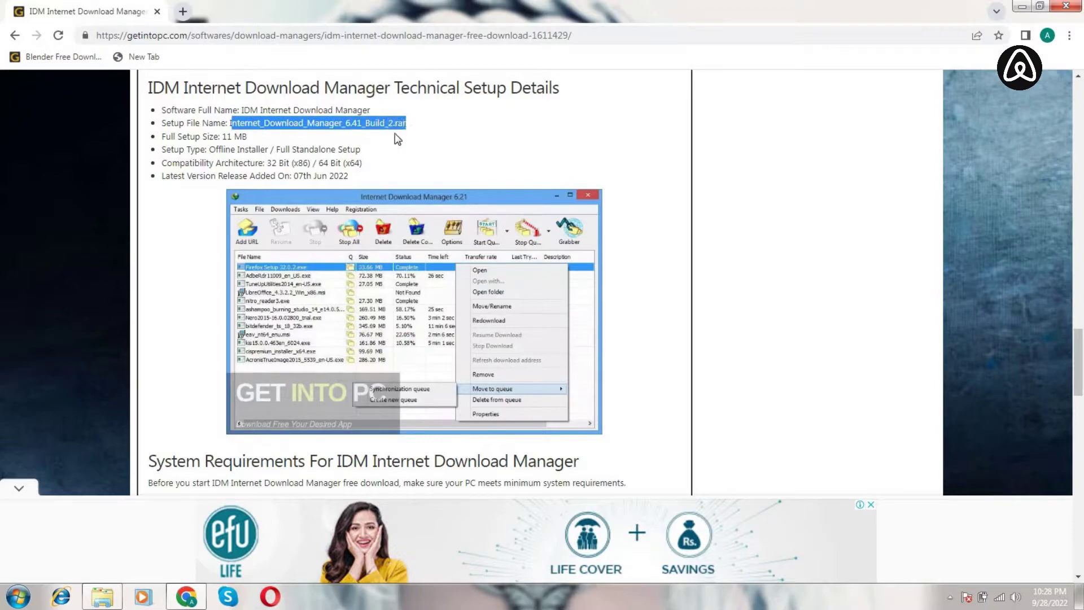
left_click_drag(253, 137, 223, 137)
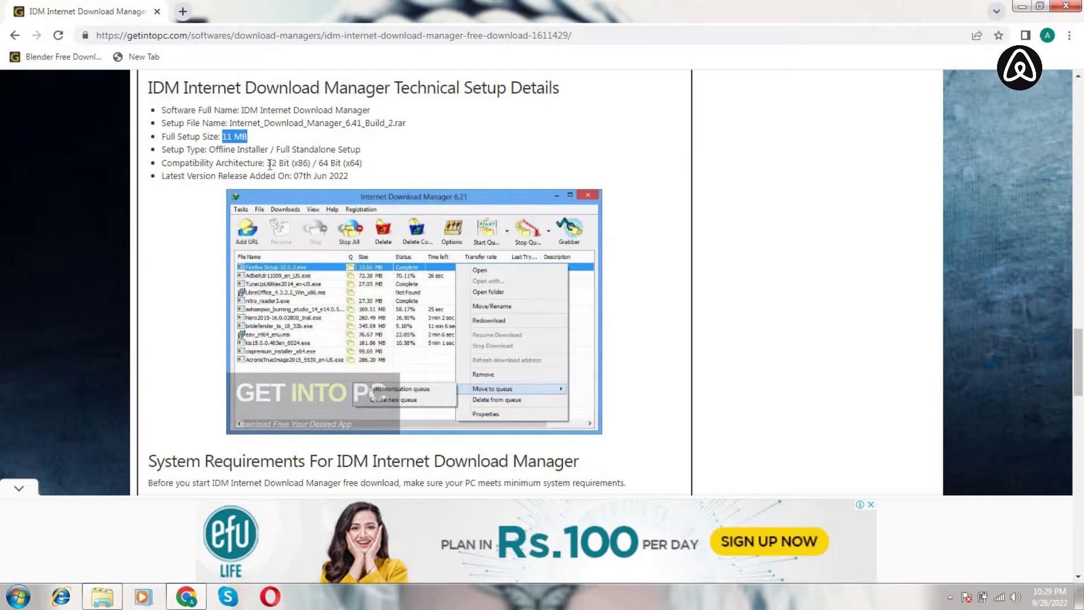
left_click_drag(270, 164, 360, 165)
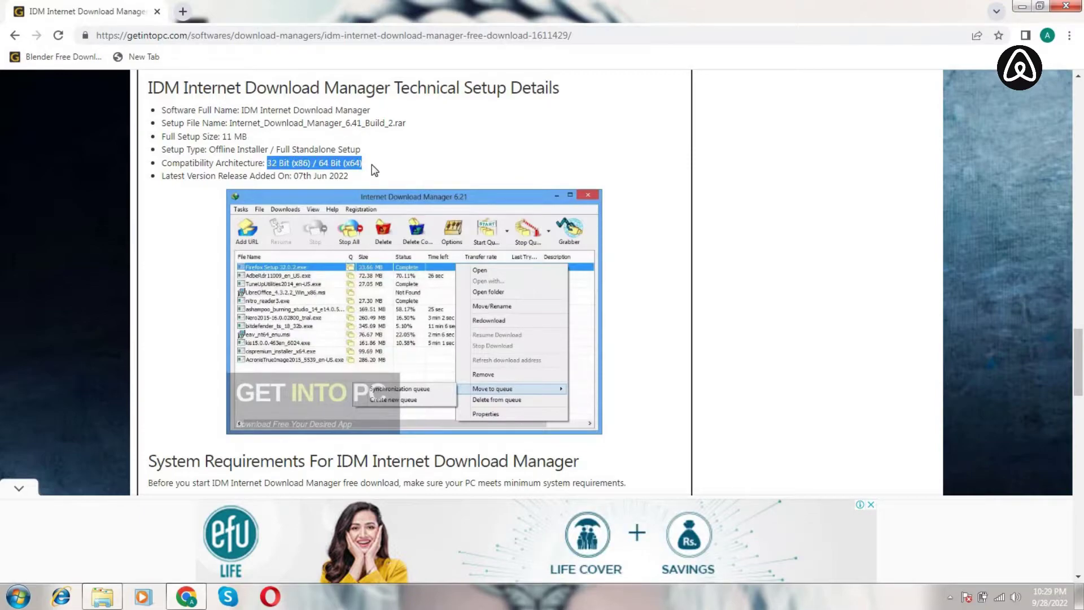
left_click_drag(294, 177, 368, 177)
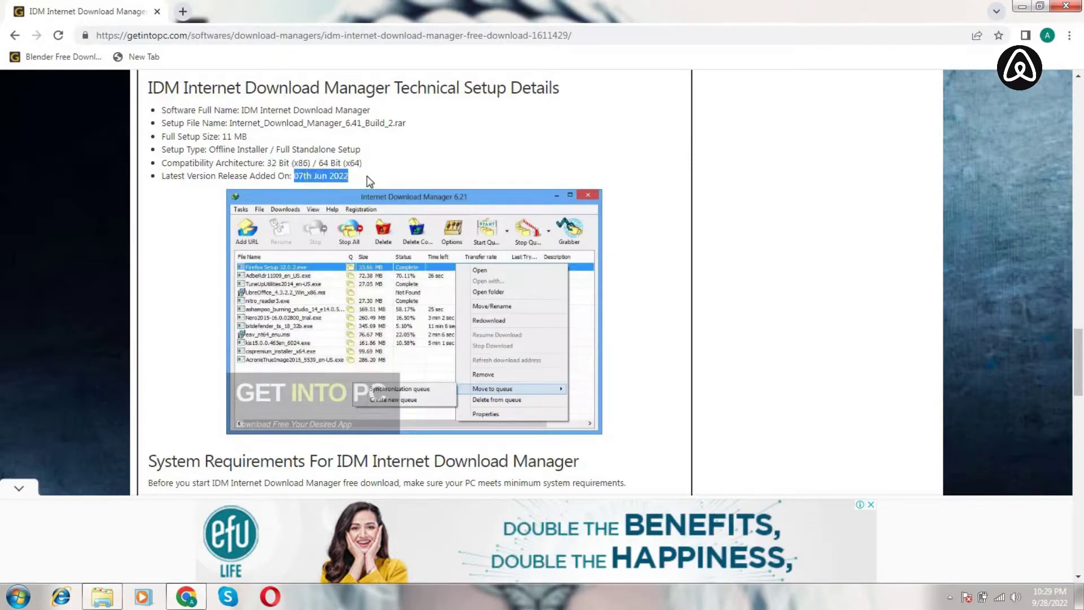
left_click(374, 180)
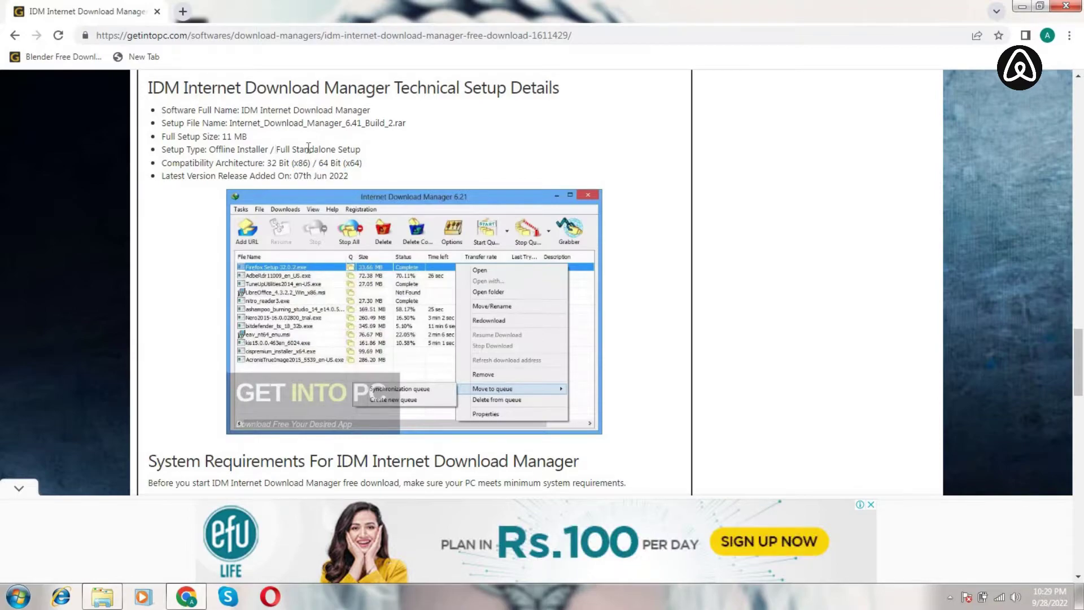
left_click_drag(275, 149, 383, 149)
left_click(387, 149)
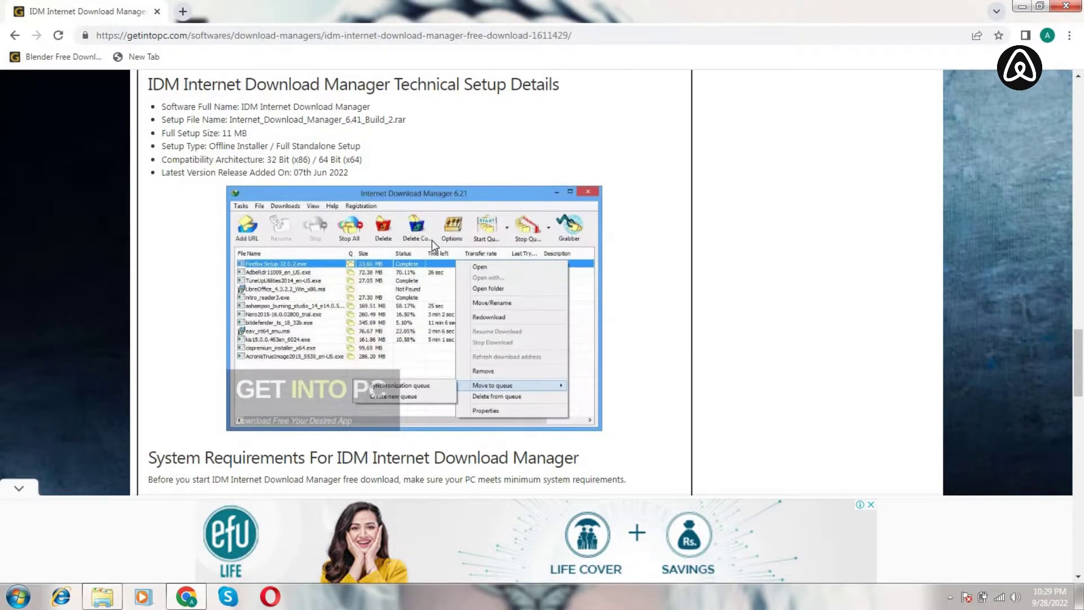
Examine the system requirements for memory, operating system and disk space, and the archive password note
scroll(432, 242, "down", 5)
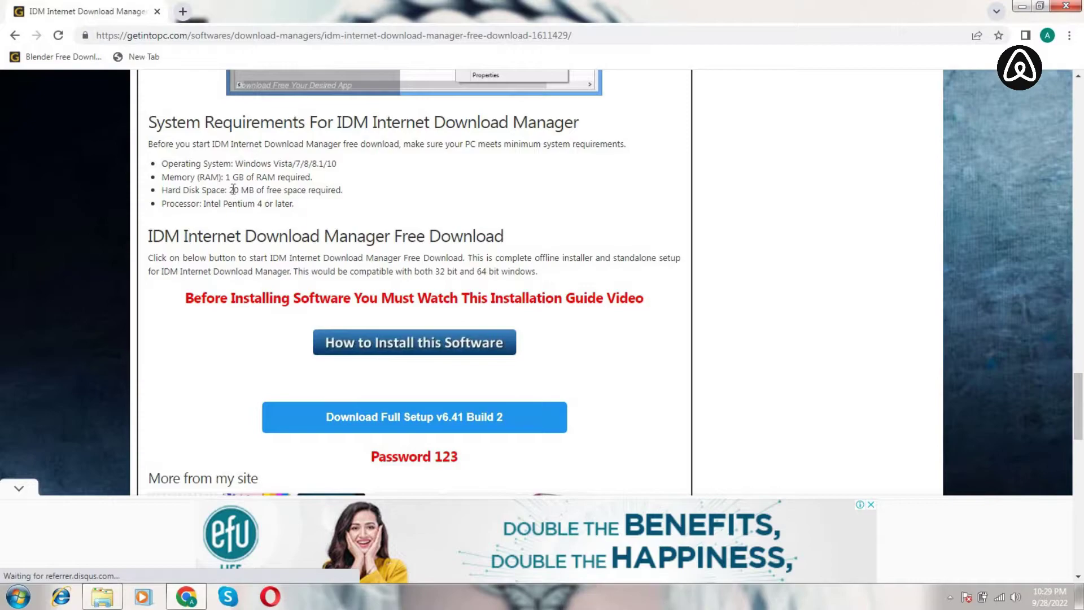
left_click_drag(226, 177, 331, 182)
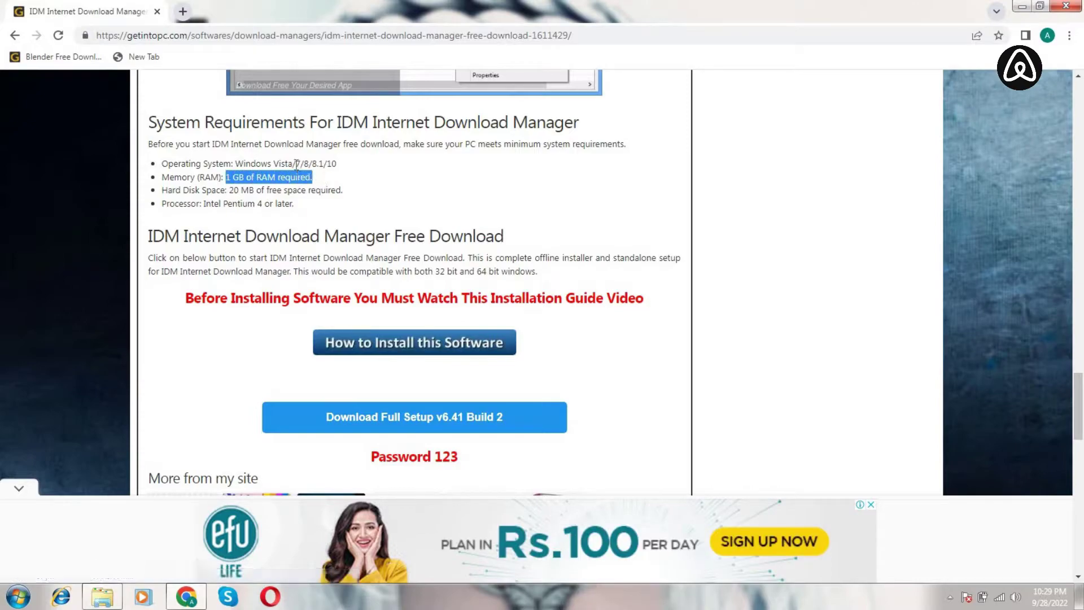
left_click_drag(236, 163, 349, 165)
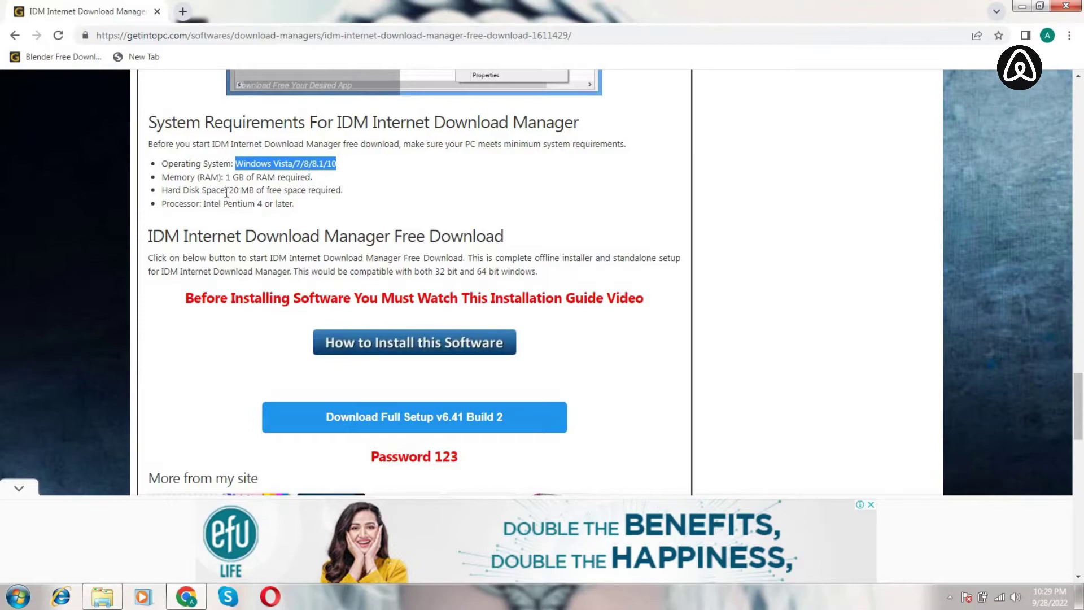
left_click_drag(226, 192, 355, 191)
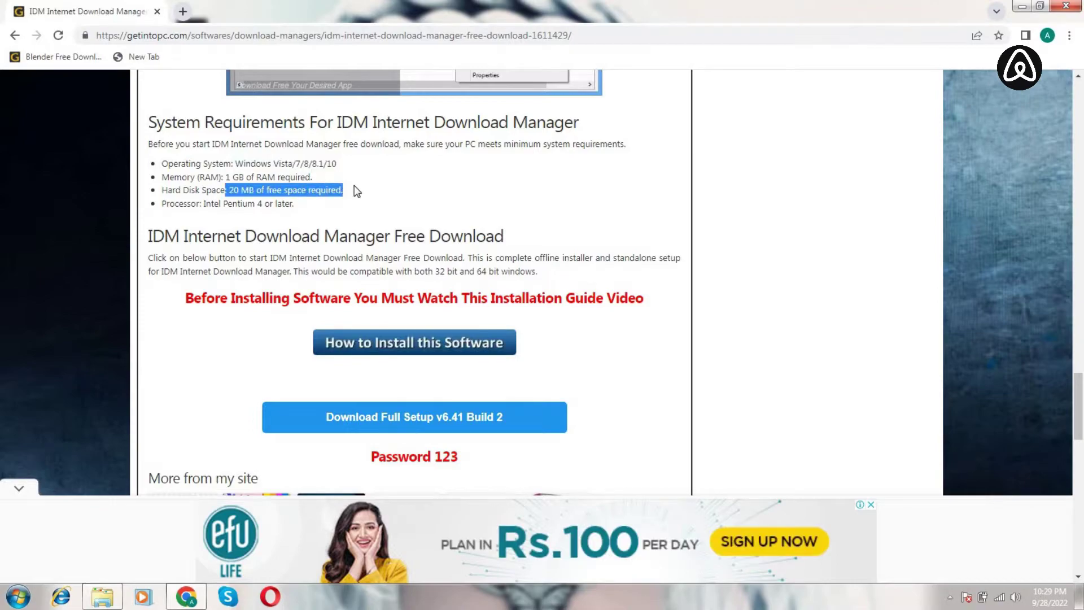
left_click(376, 217)
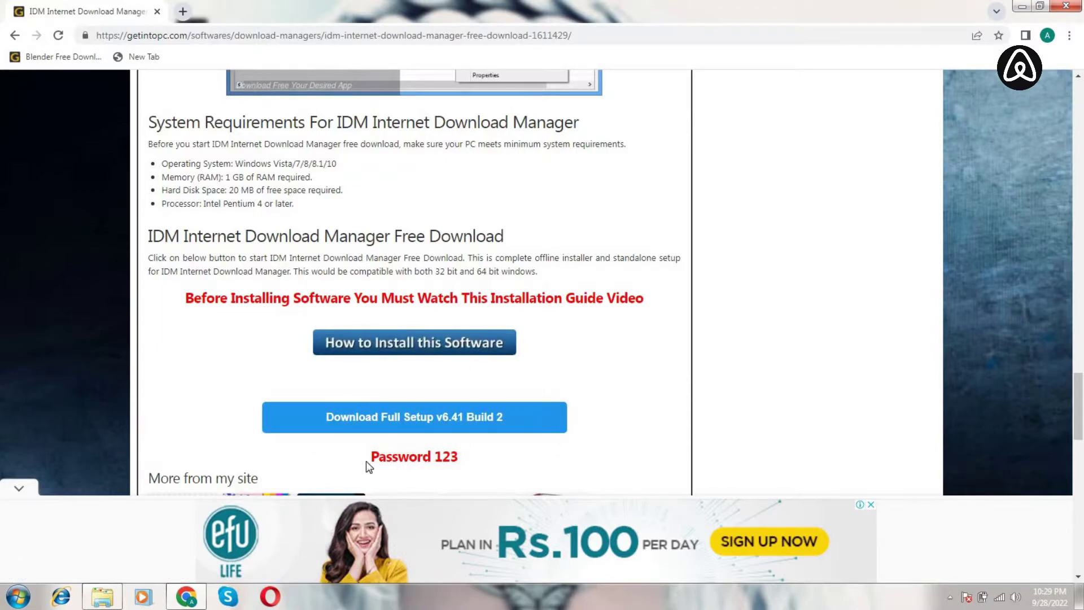
left_click_drag(366, 464, 474, 467)
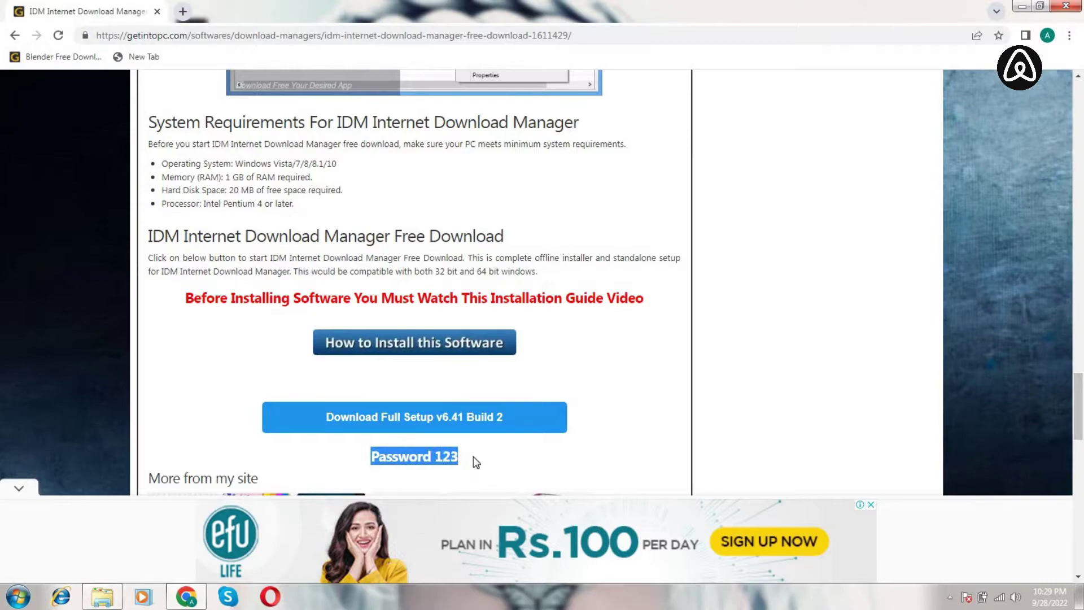
Download Full Setup v6.41 Build 2, track it in the browser's downloads list, and close the Wait For Resource page
left_click(491, 411)
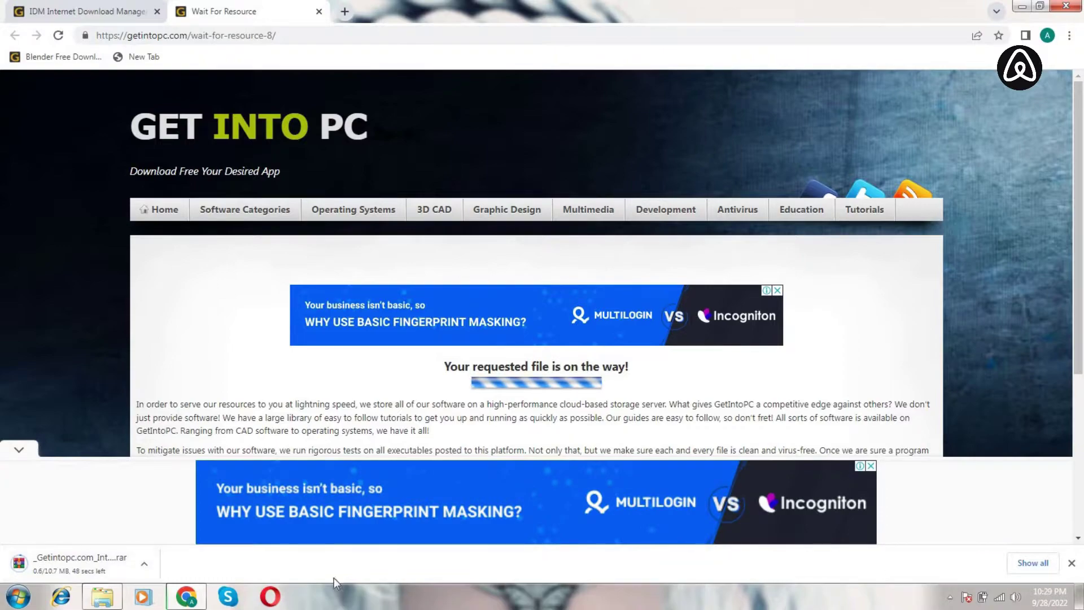
left_click(1029, 568)
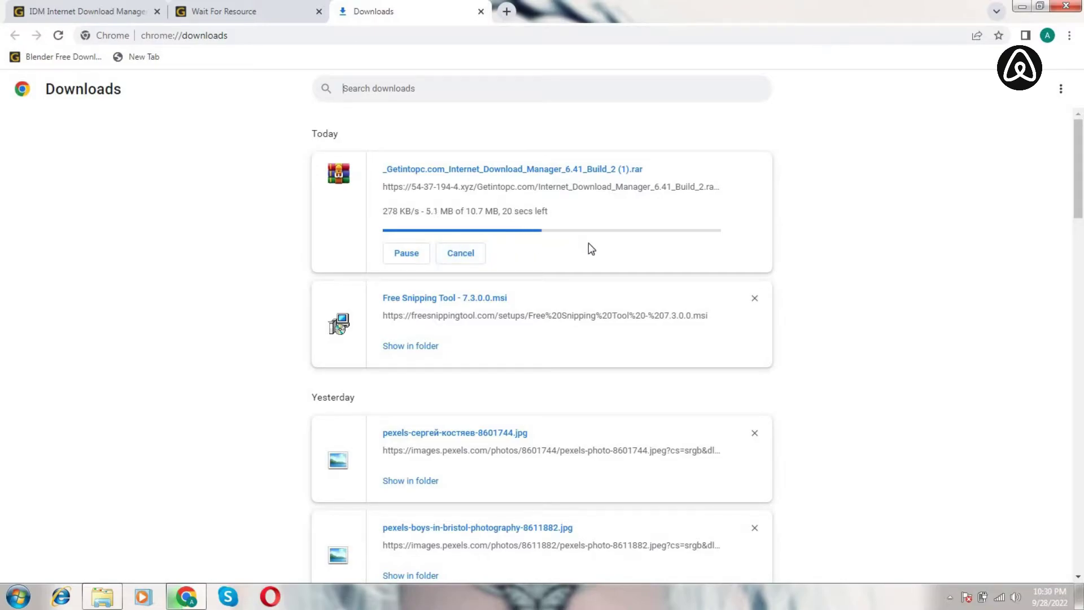
left_click(319, 12)
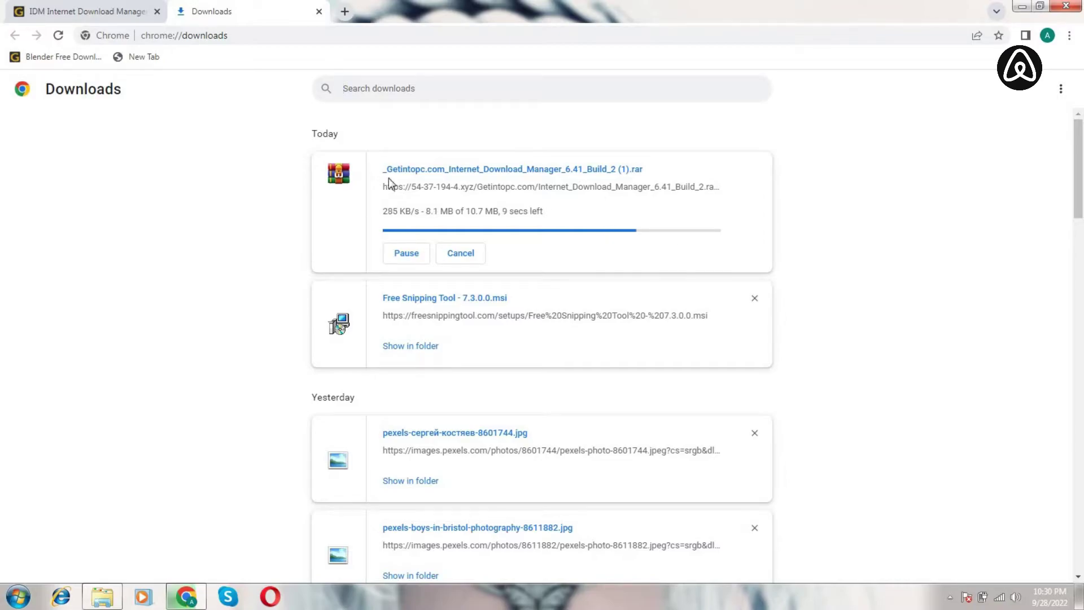
left_click_drag(375, 174, 653, 175)
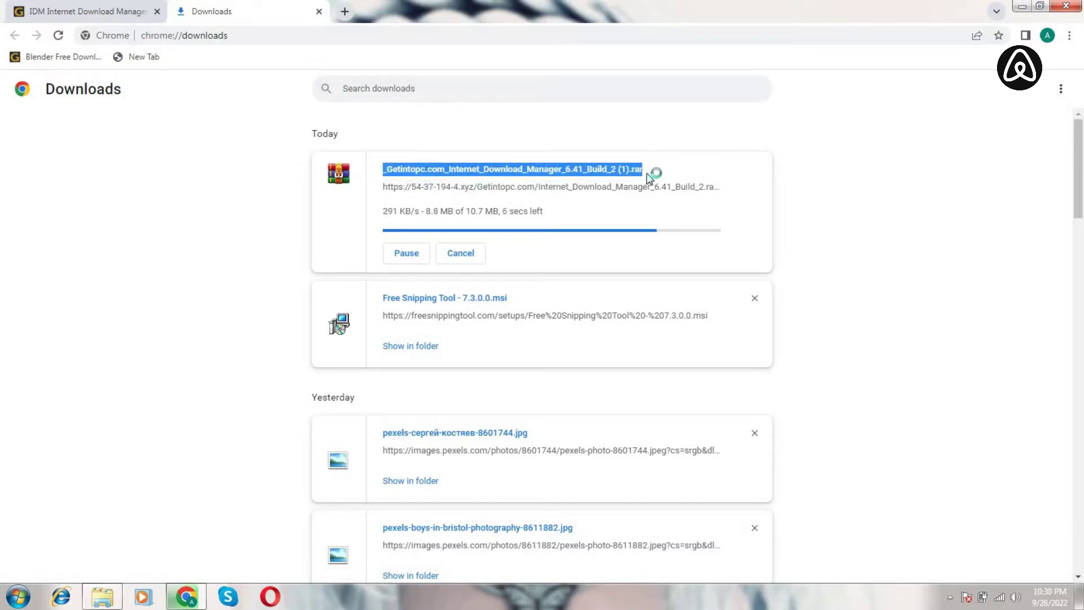
left_click(725, 207)
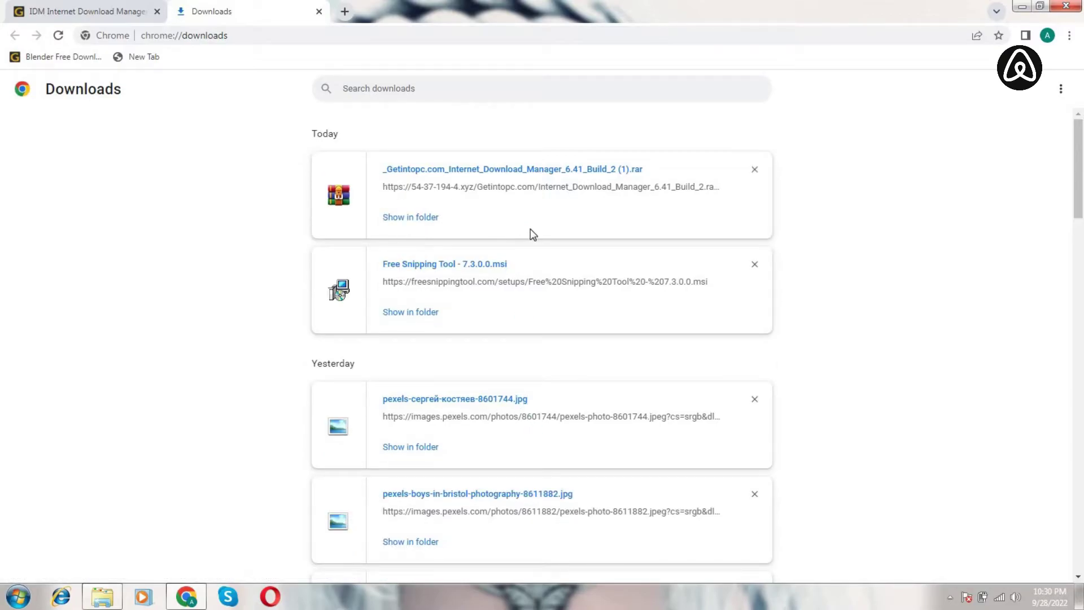
Switch to the Compressed downloads folder and select the _Getintopc.com_Internet_Download_Manager_6.41_Build_2 archive
left_click(109, 598)
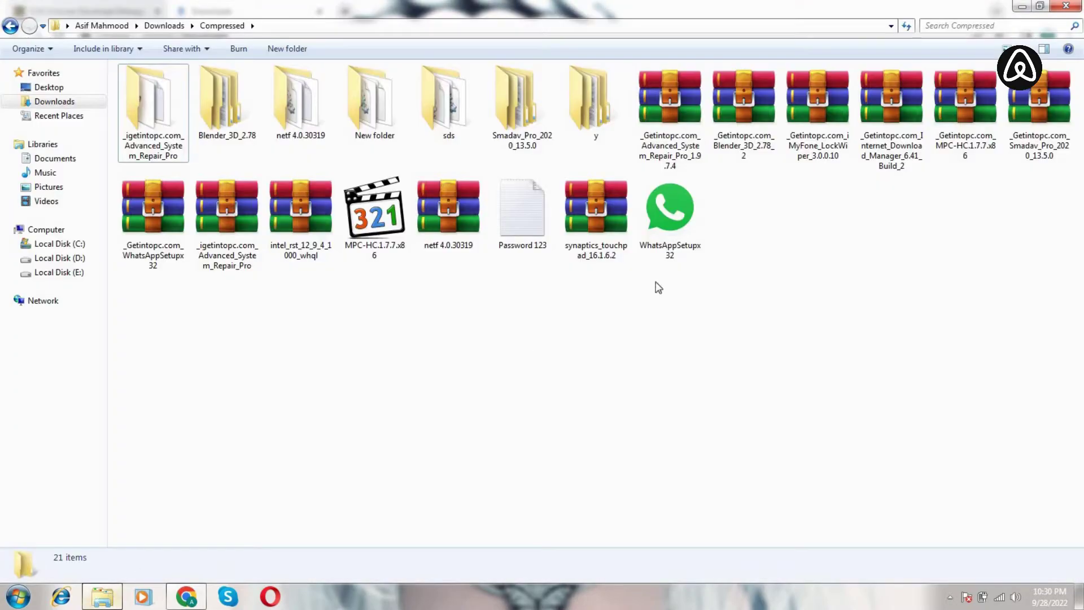
left_click(891, 161)
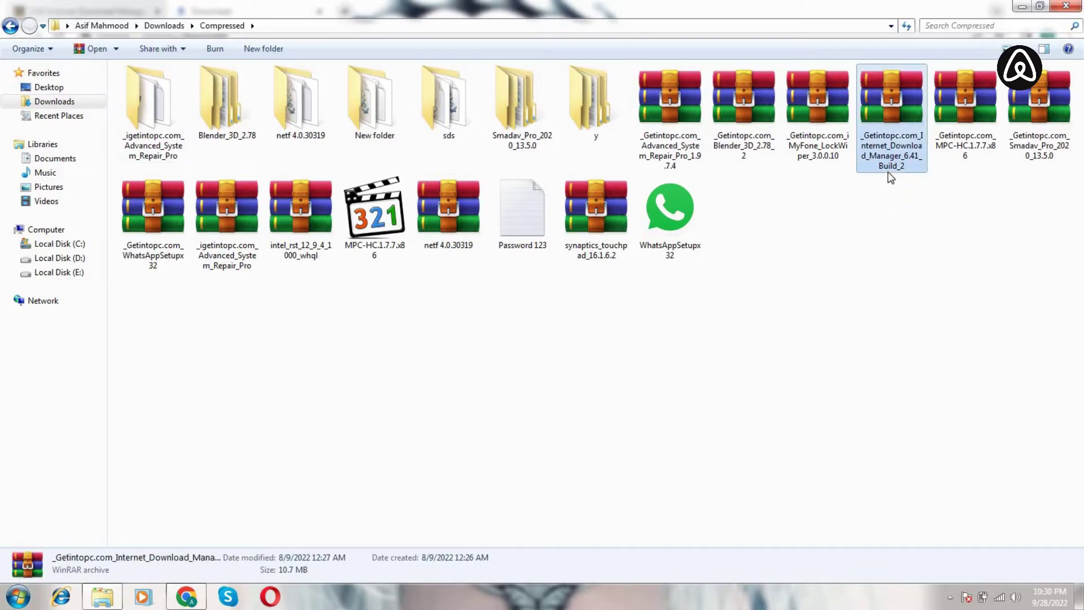
right_click(890, 150)
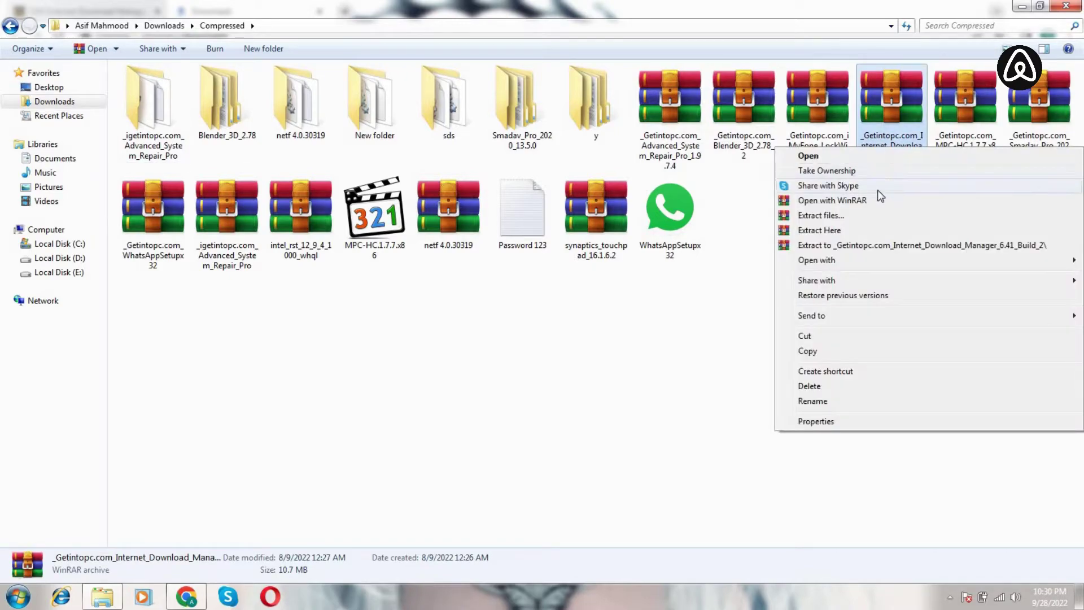
left_click(848, 230)
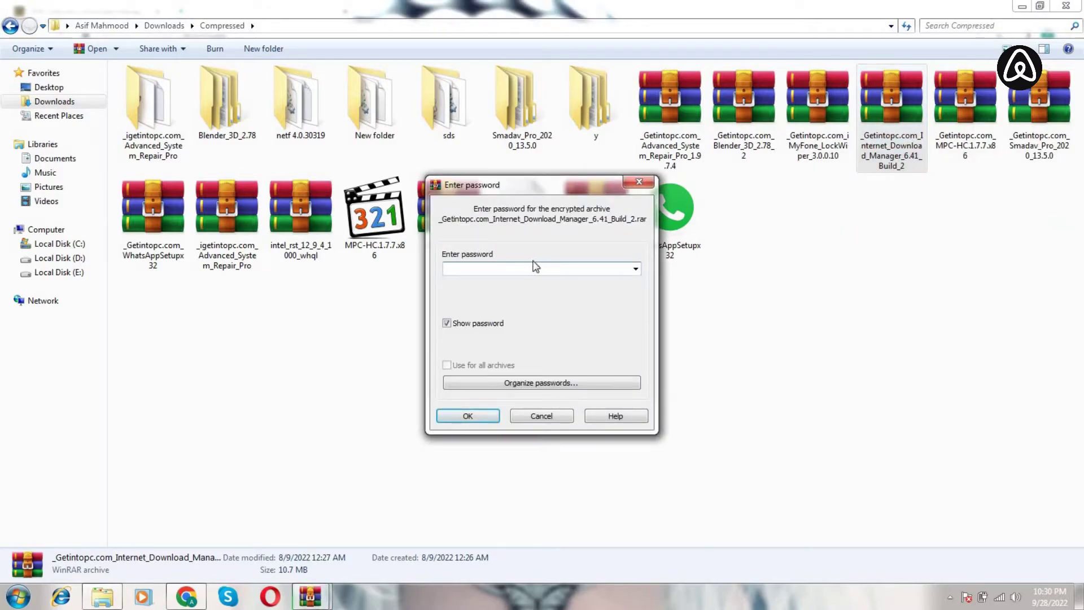
left_click(638, 182)
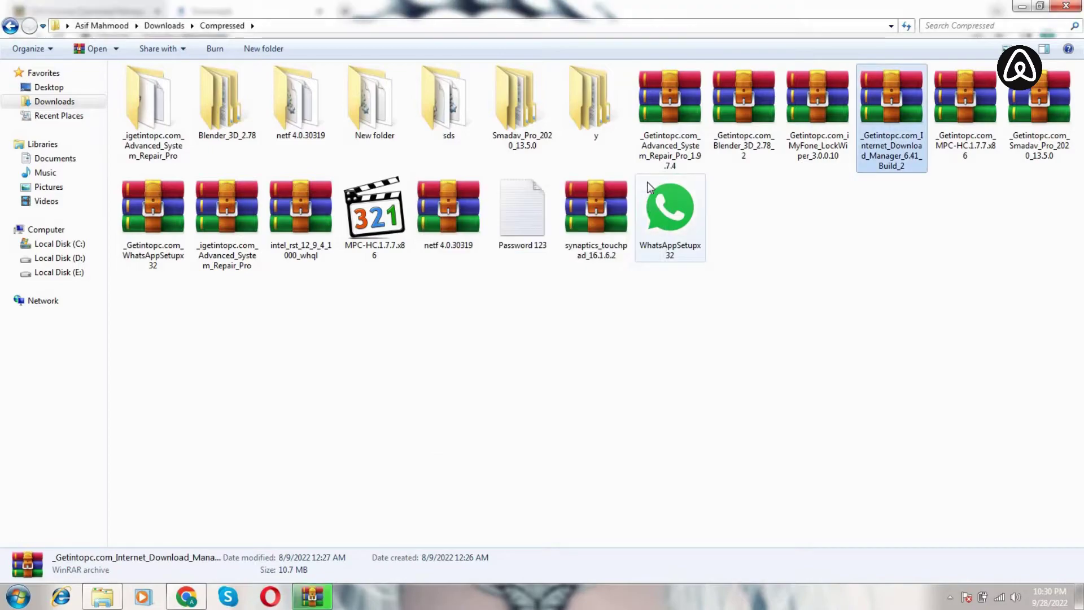
Disconnect the computer from the currently connected wireless network
left_click(1000, 596)
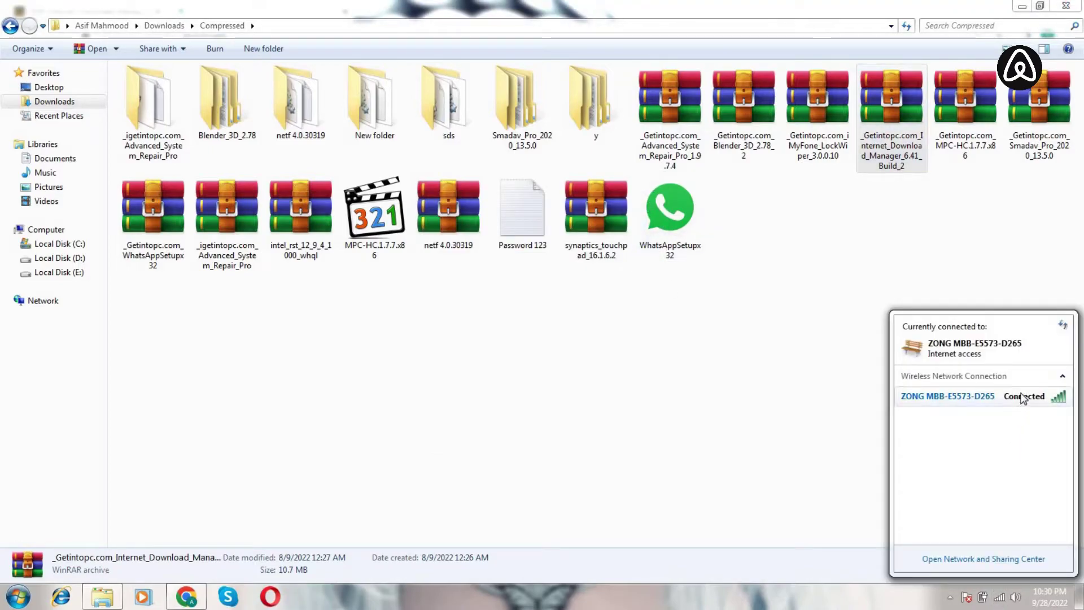
left_click(1024, 398)
left_click(1051, 421)
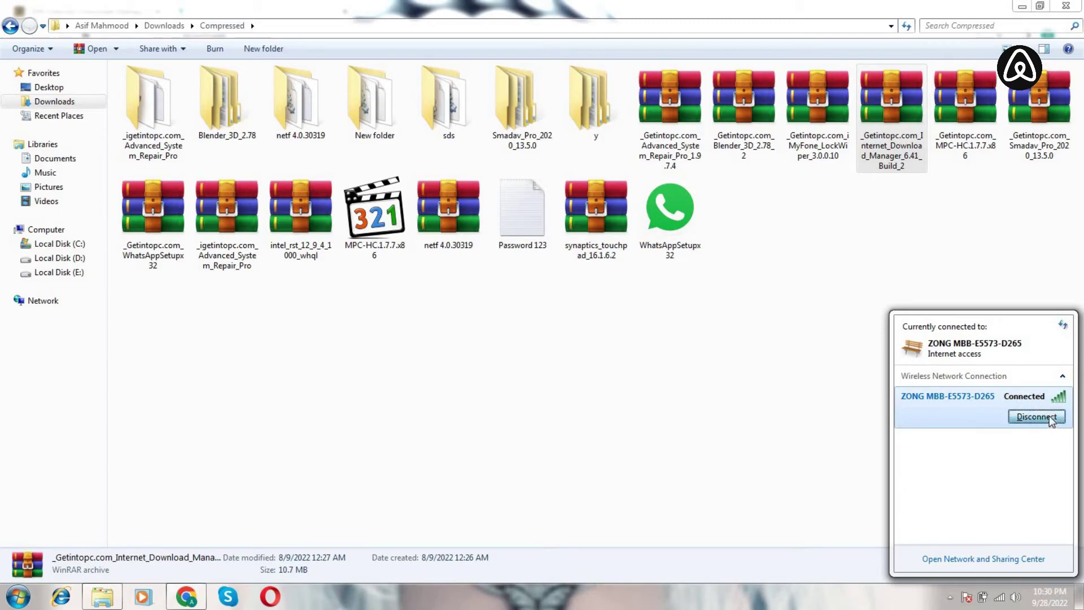
left_click(806, 363)
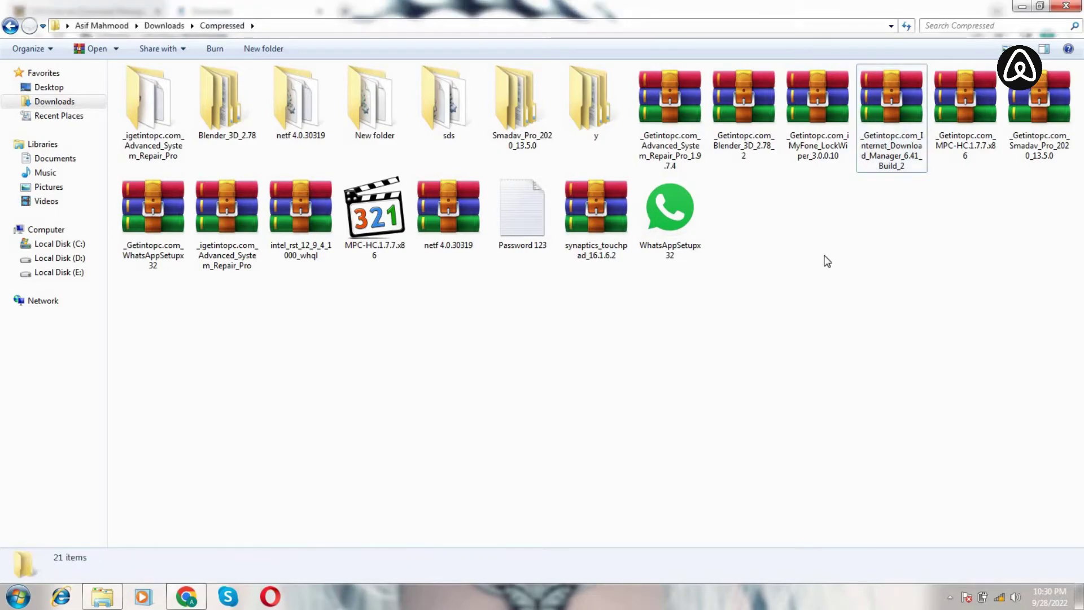
Start extracting the Internet_Download_Manager_6.41_Build_2 archive into the current folder
left_click(885, 139)
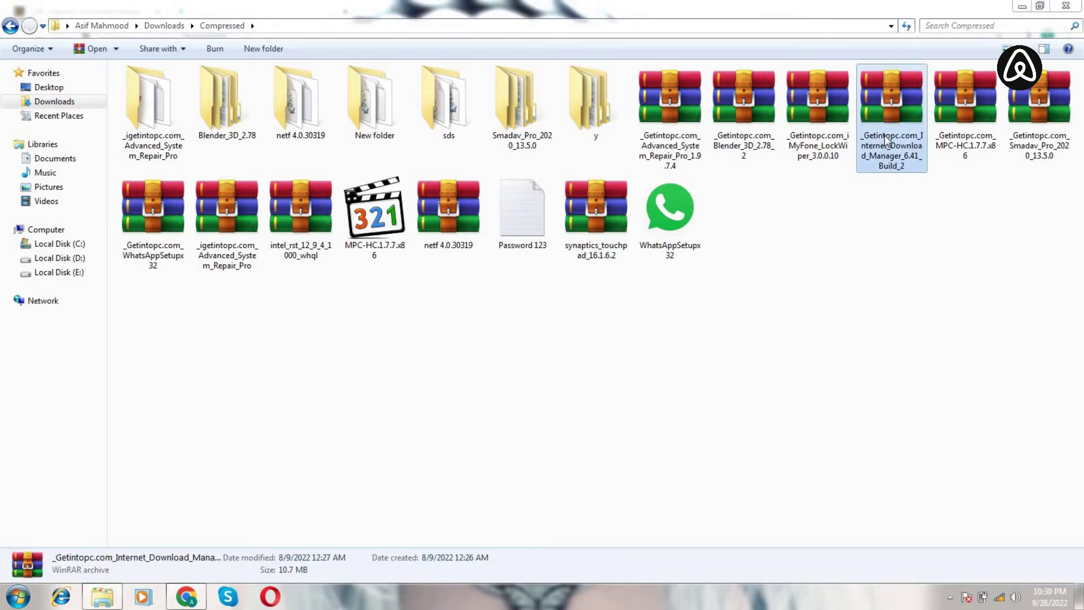
right_click(885, 140)
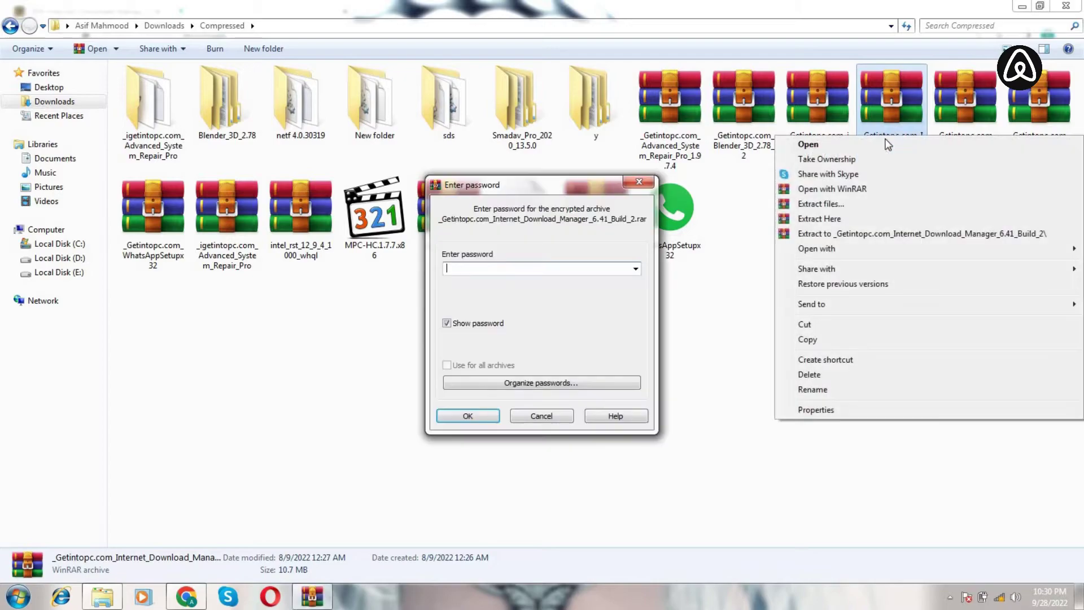
left_click(641, 184)
left_click(831, 219)
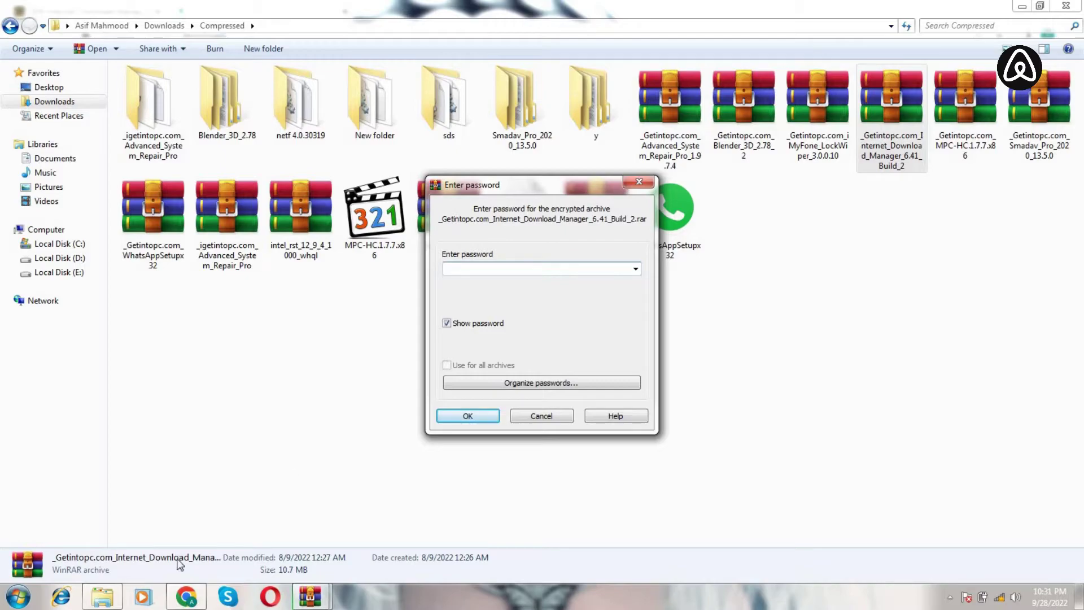
Look up the archive password on the IDM page in Chrome, beneath the Download Full Setup v6.41 Build 2 link
left_click(179, 599)
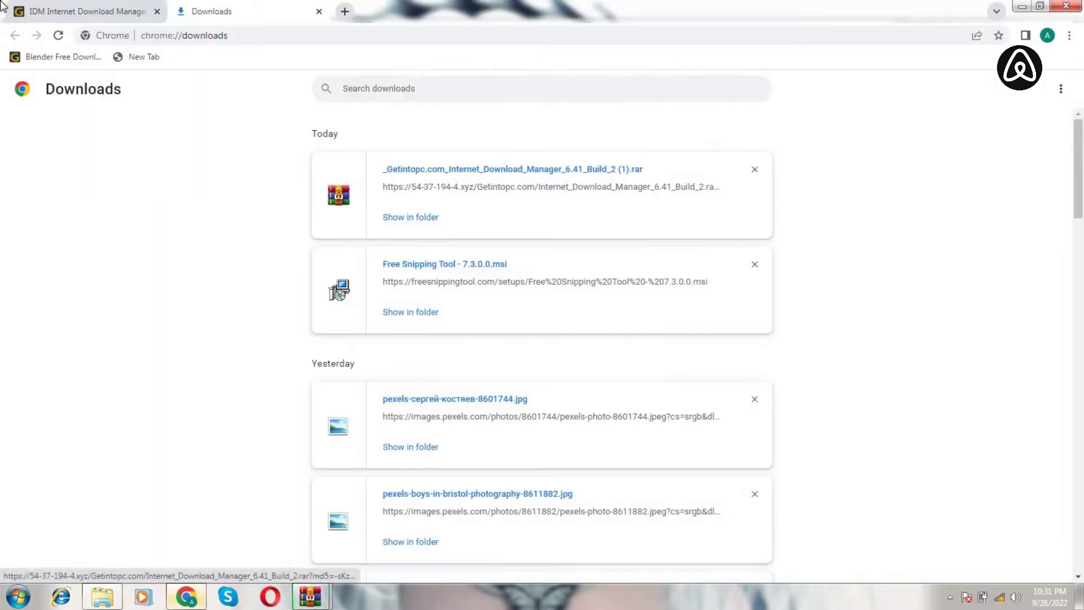
left_click(37, 10)
scroll(435, 455, "down", 1)
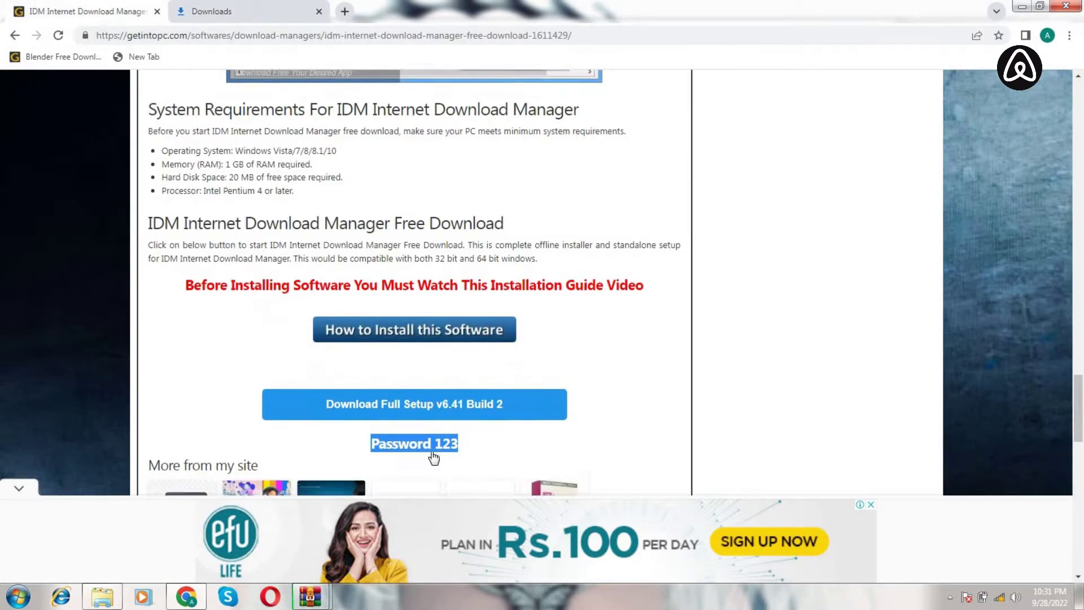
left_click(414, 396)
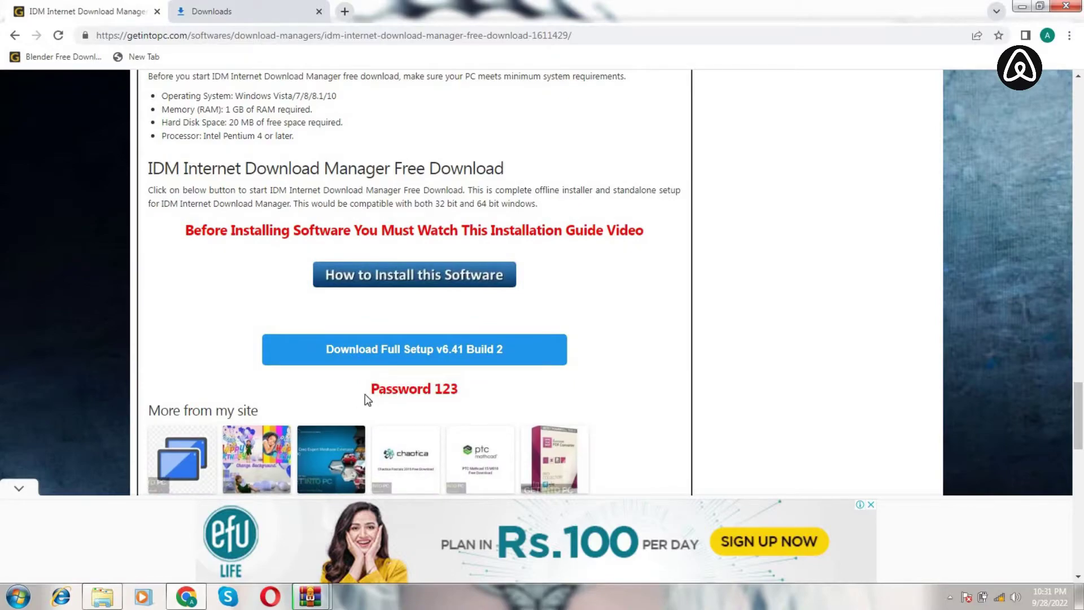
left_click_drag(365, 395, 468, 396)
left_click(445, 396)
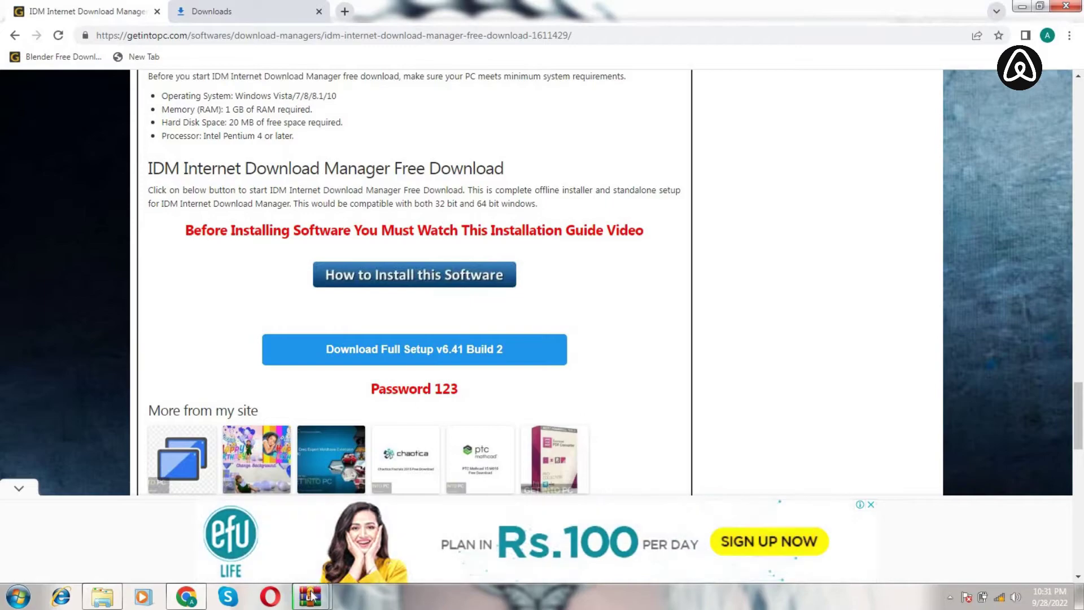
Return to the pending WinRAR password request, enter the archive password and confirm it to run the extraction
mouse_move(323, 595)
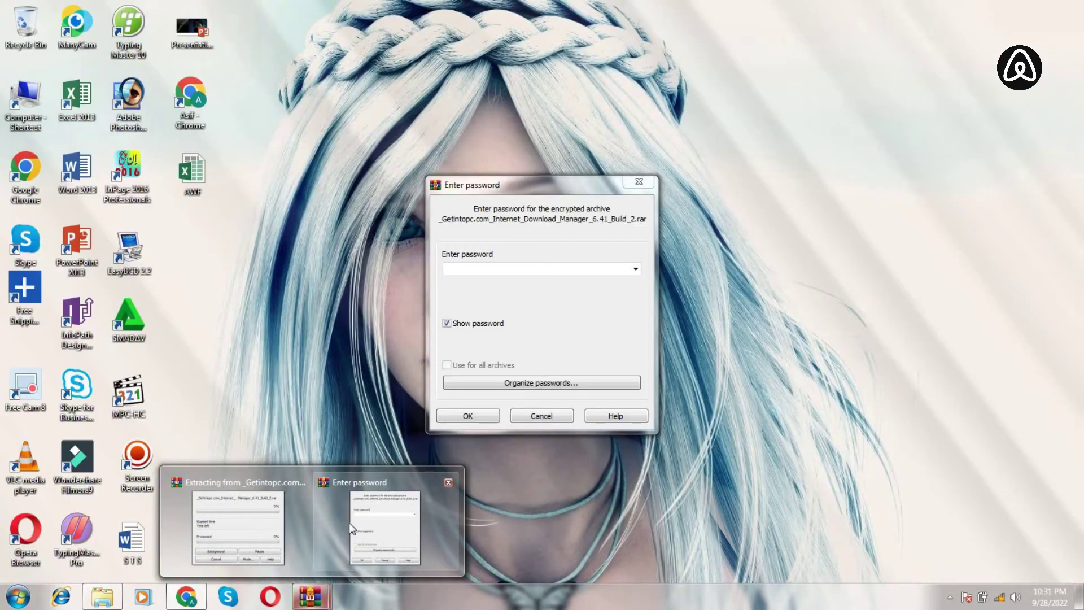
mouse_move(256, 543)
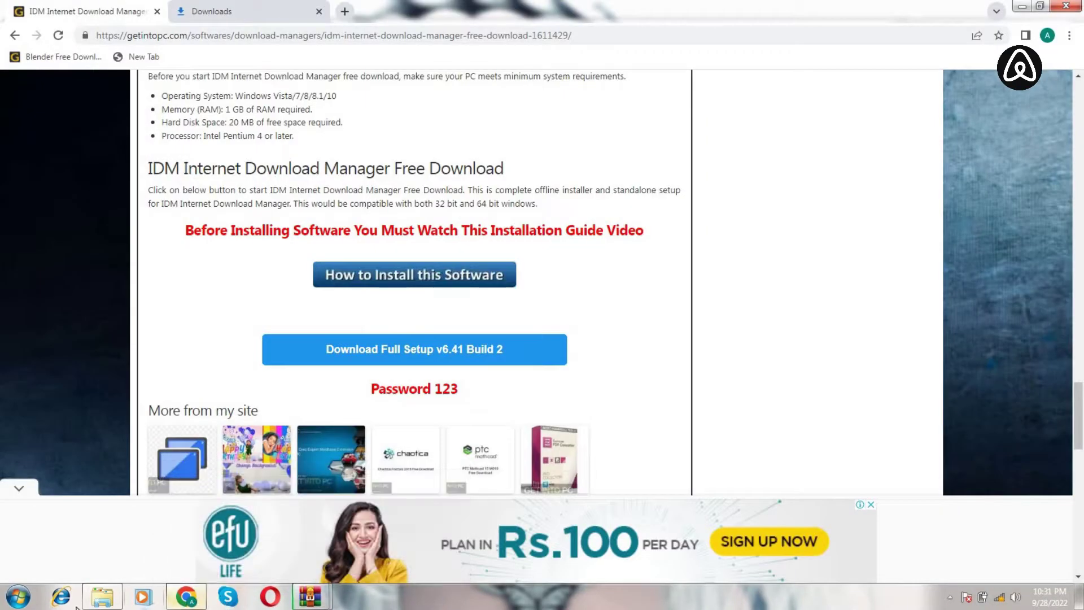
left_click(102, 596)
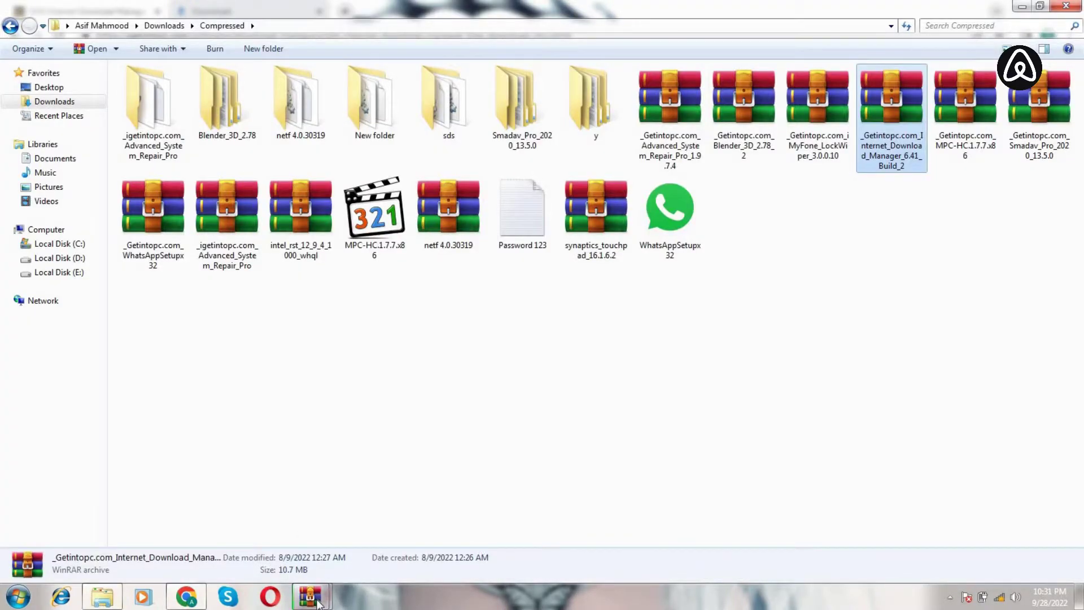
mouse_move(323, 595)
left_click(394, 508)
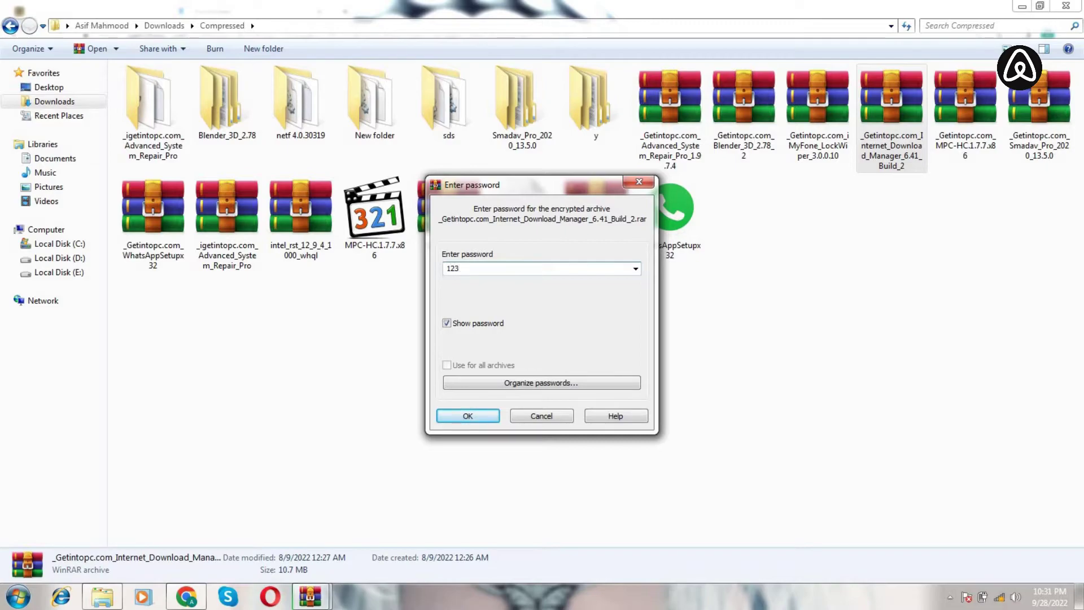
left_click(472, 418)
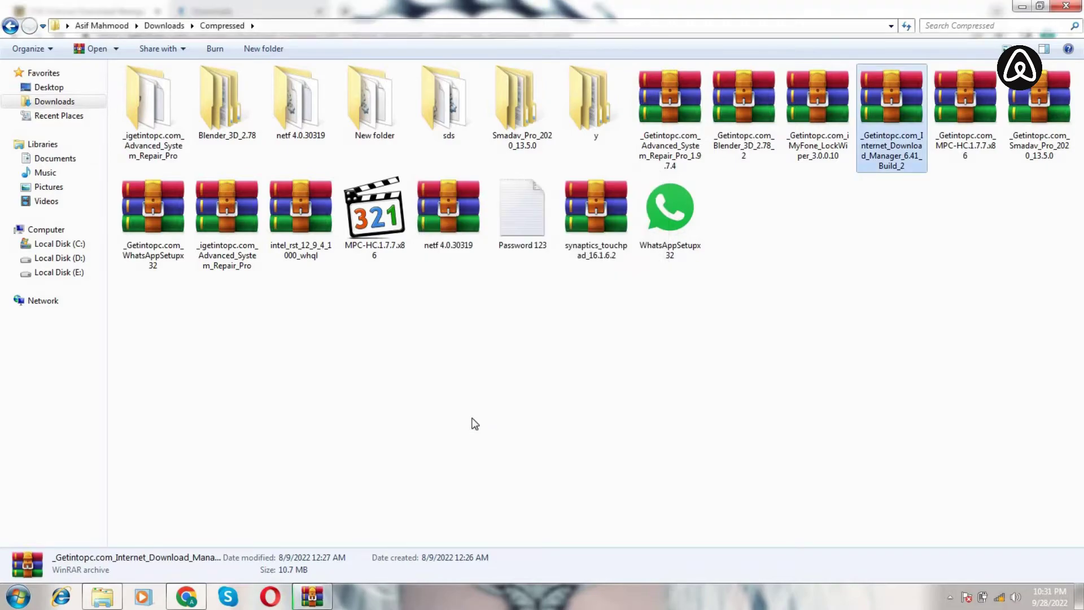
Refresh the Compressed folder and open the extracted Internet_Download_Manager_6.41_Build_2 folder
left_click(503, 383)
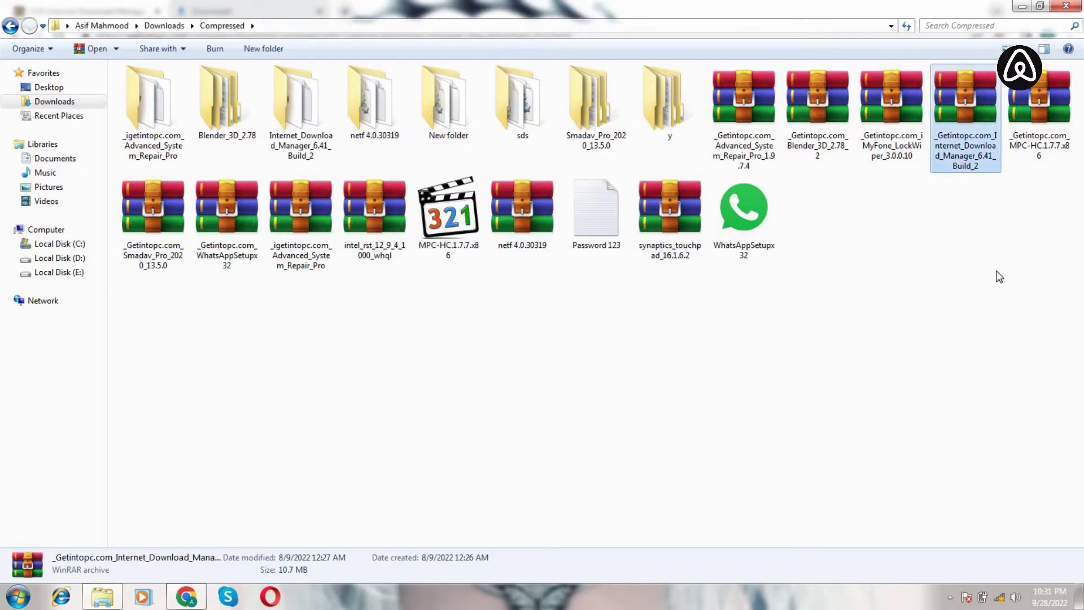
right_click(516, 333)
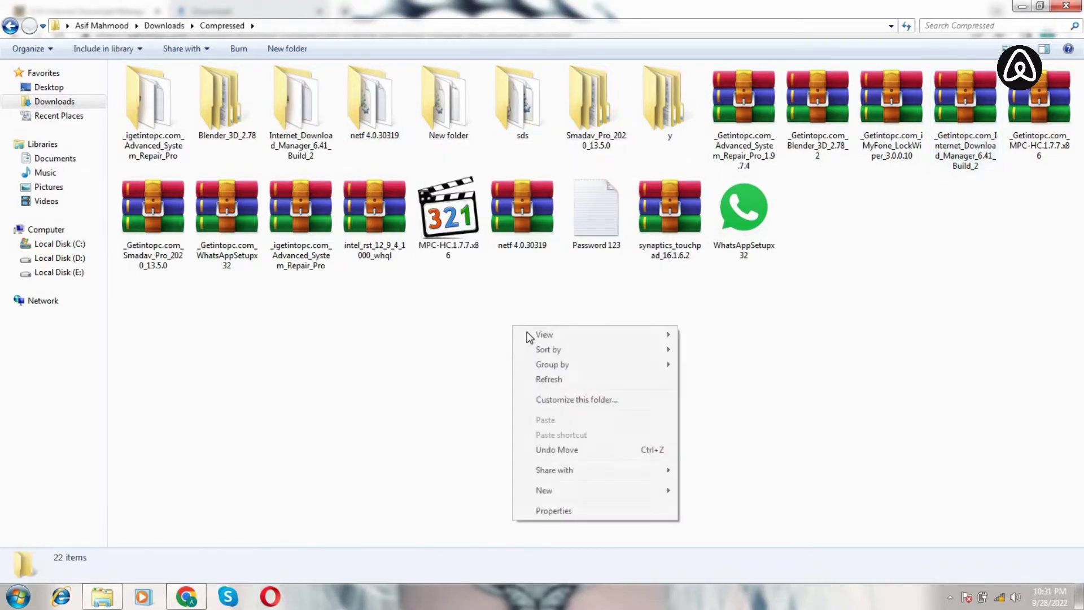
left_click(548, 379)
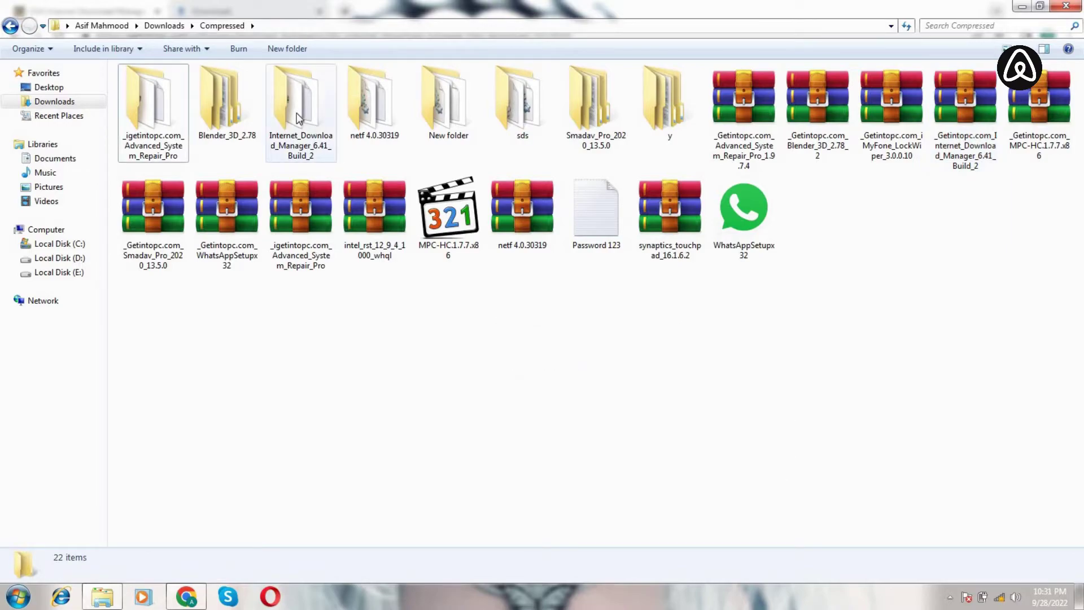
double_click(299, 118)
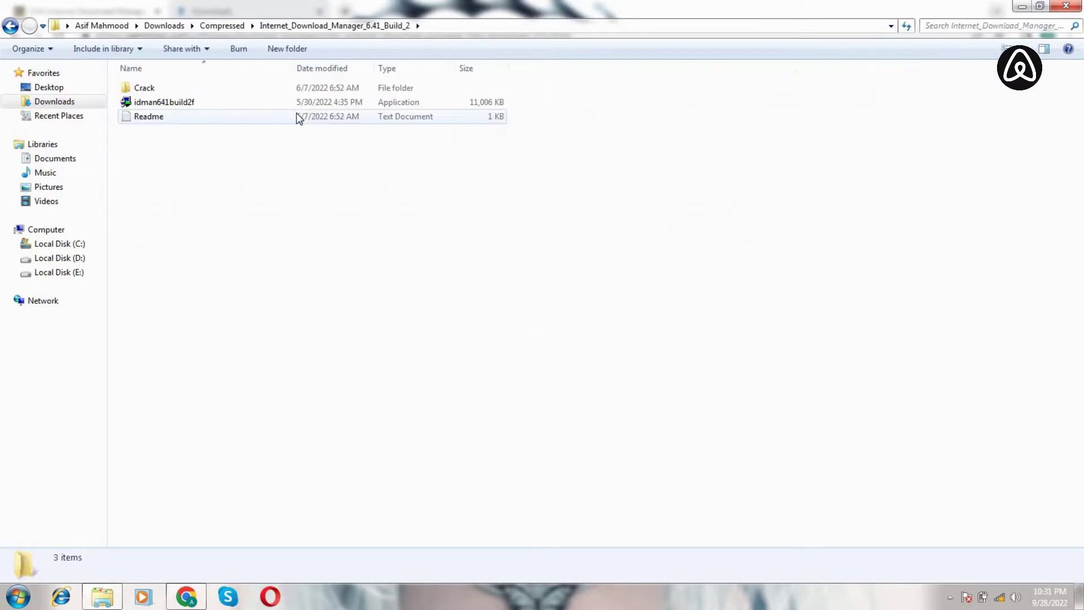
Open the Readme text file, read its installation instruction, and close it
double_click(156, 120)
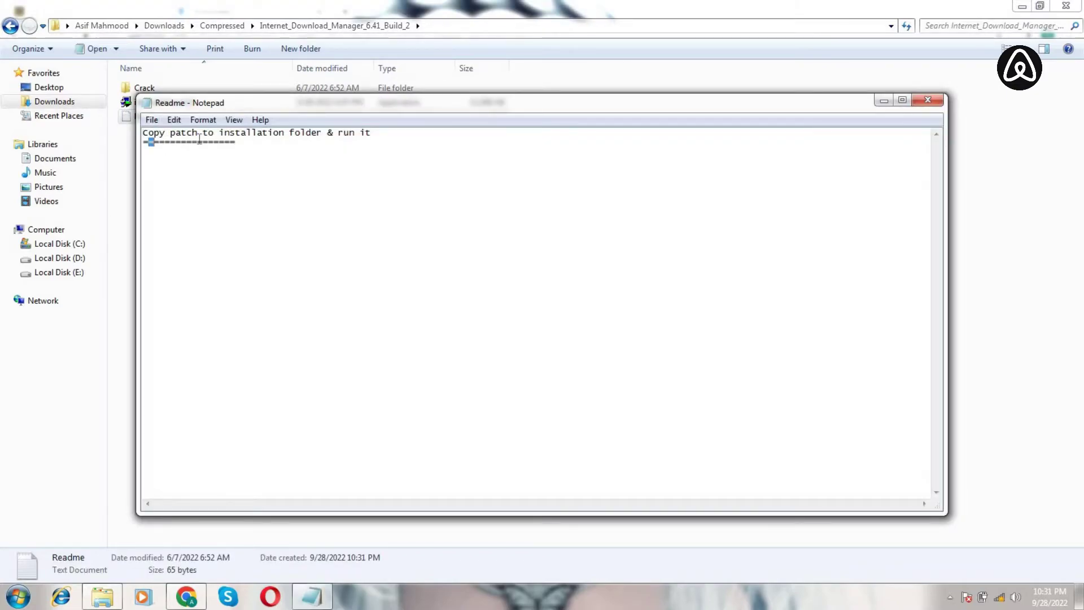
left_click_drag(150, 141, 209, 142)
left_click_drag(372, 133, 135, 130)
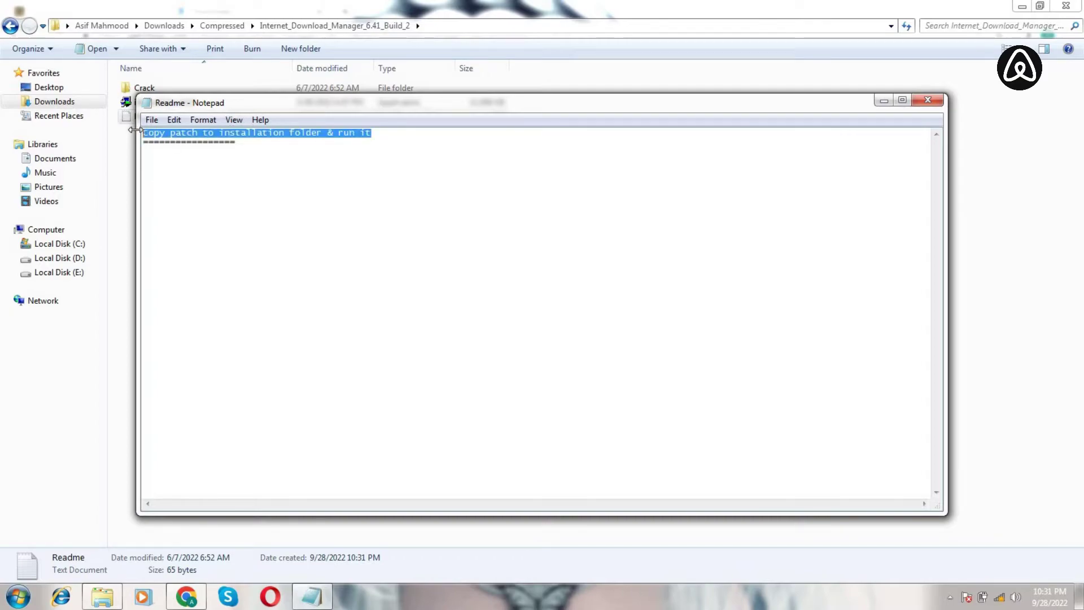
left_click(265, 163)
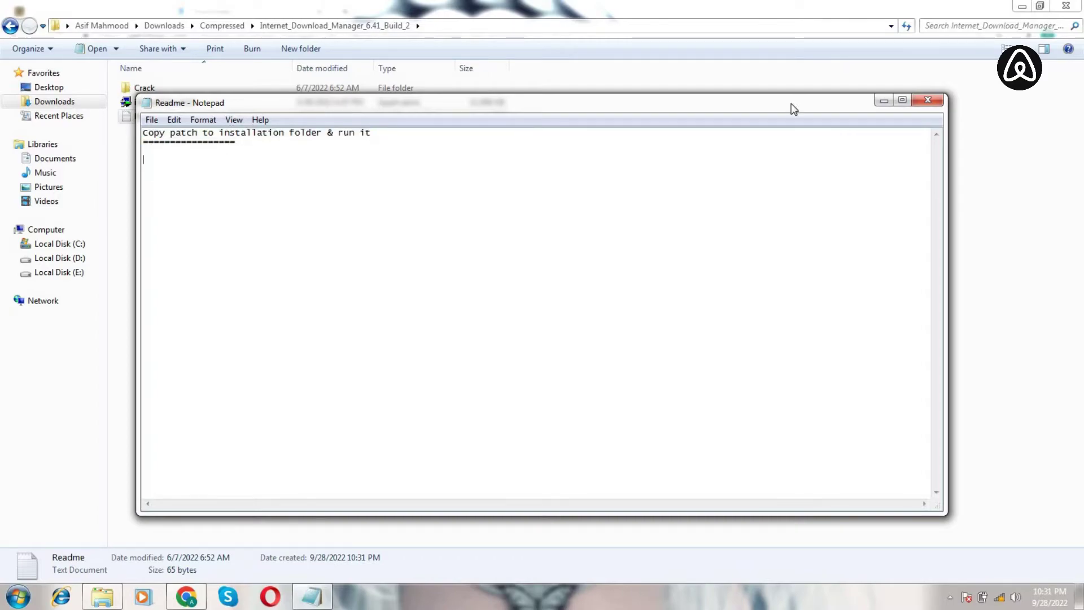
left_click(928, 100)
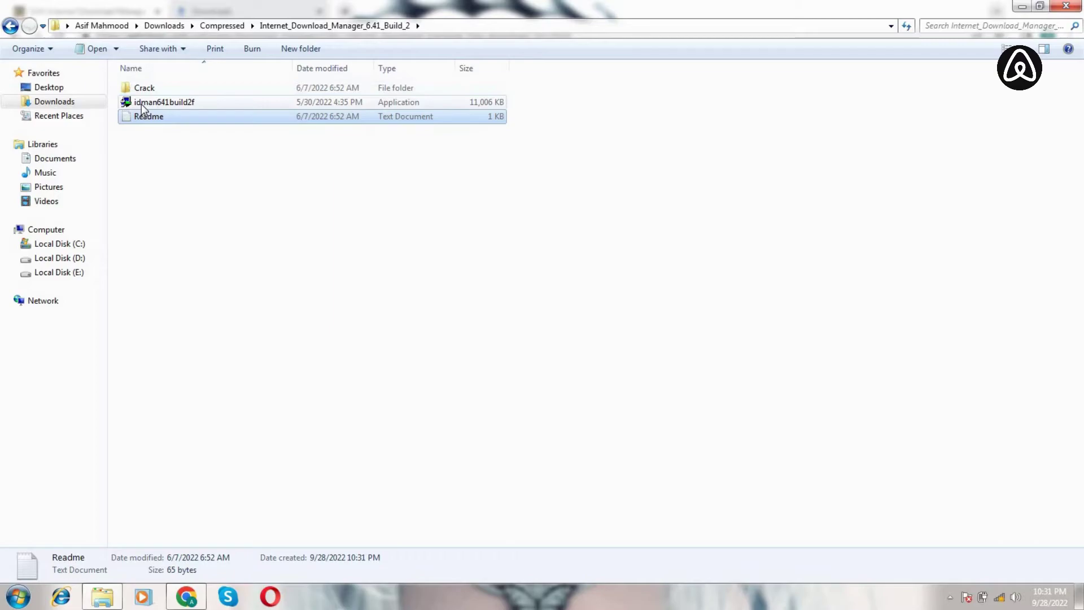
Launch the idman641build2f installer and accept the terms of the IDM license agreement
right_click(141, 104)
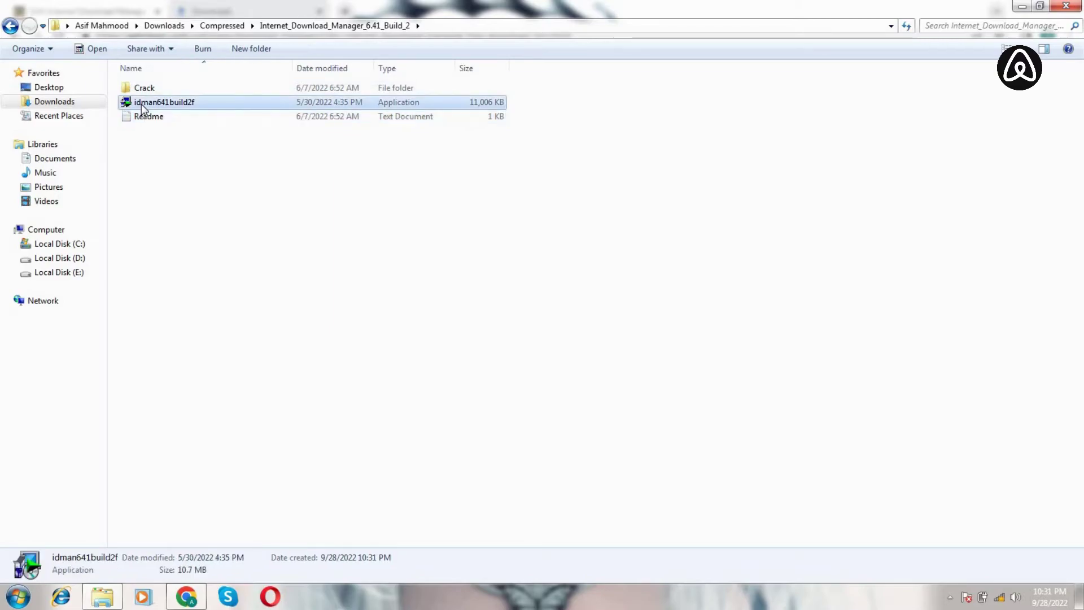
left_click(213, 128)
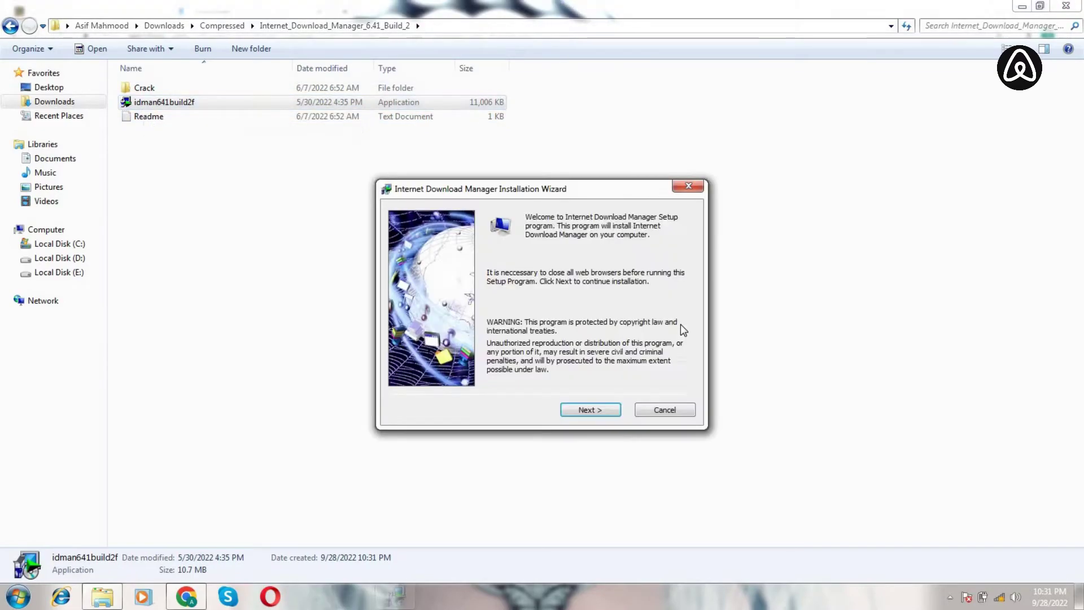
left_click(602, 407)
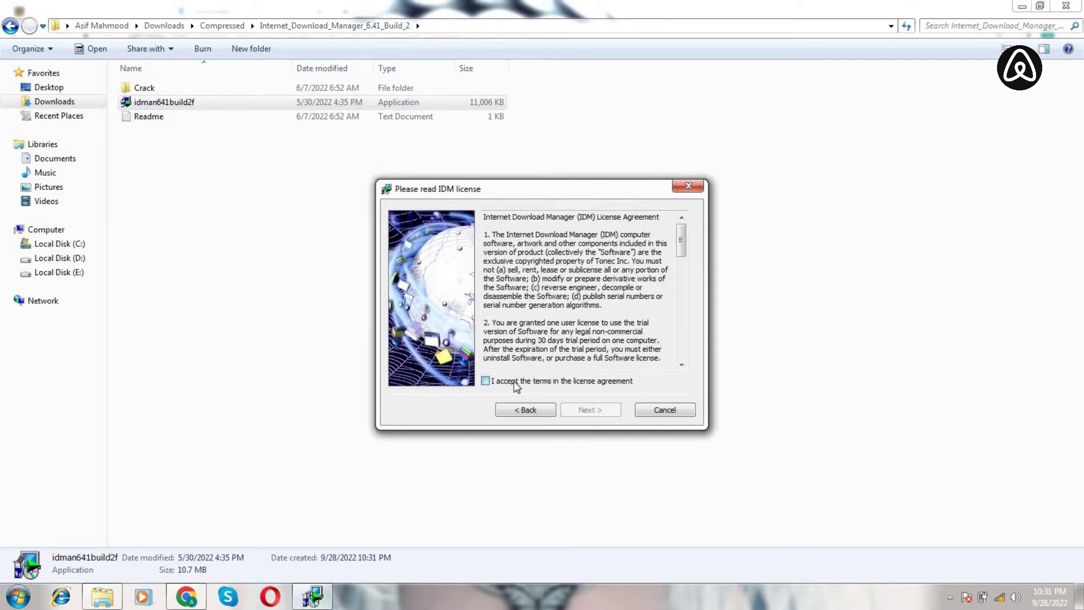
left_click(516, 386)
left_click(602, 411)
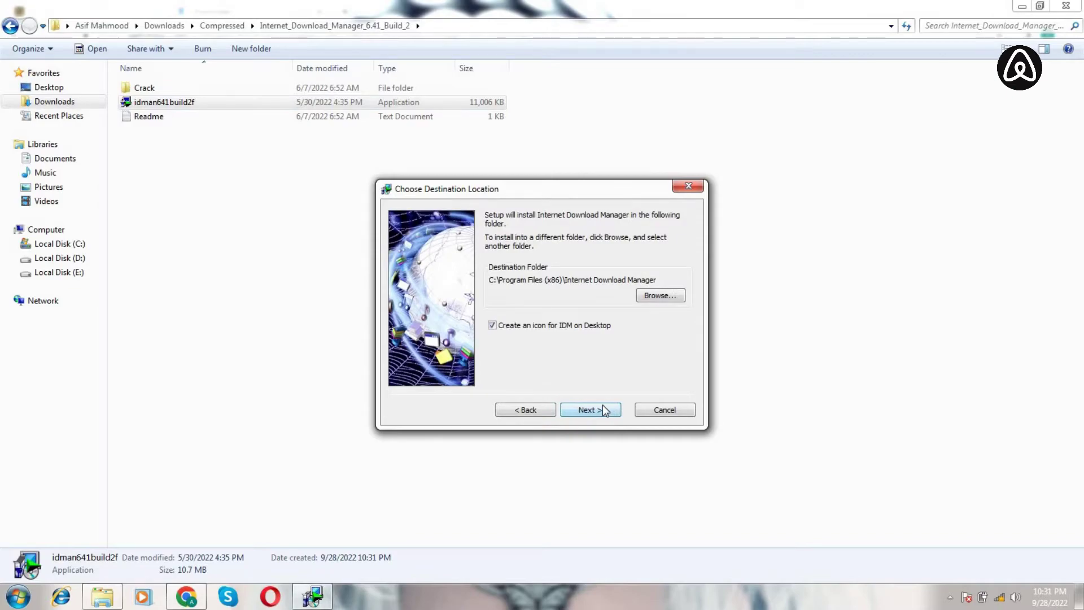
Install IDM into its default Program Files (x86) folder with a desktop icon, finish the wizard, and cancel the registration form
left_click(604, 410)
left_click(603, 410)
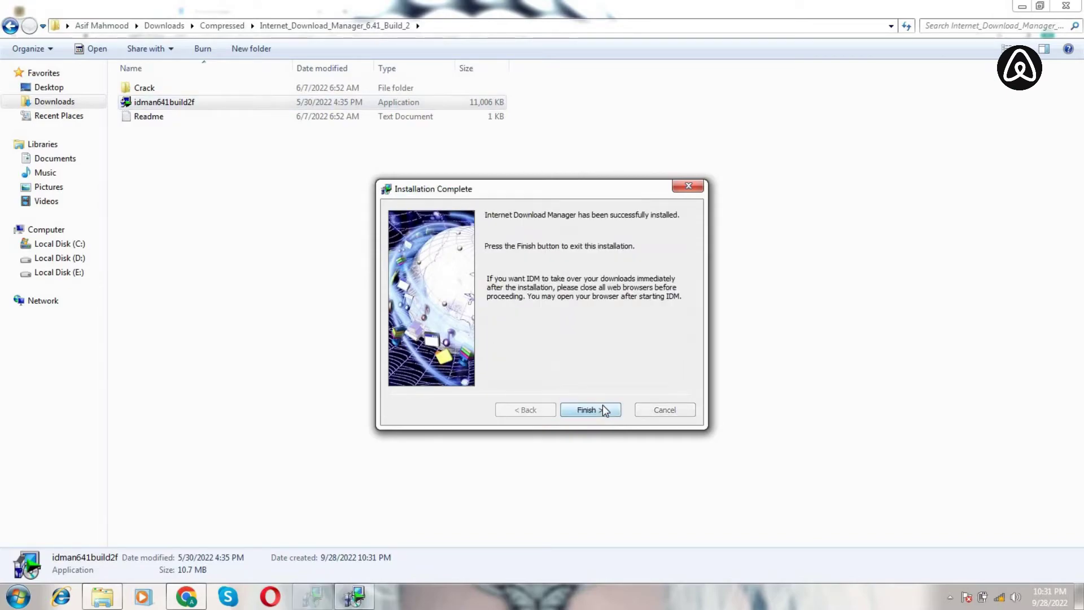
left_click(603, 410)
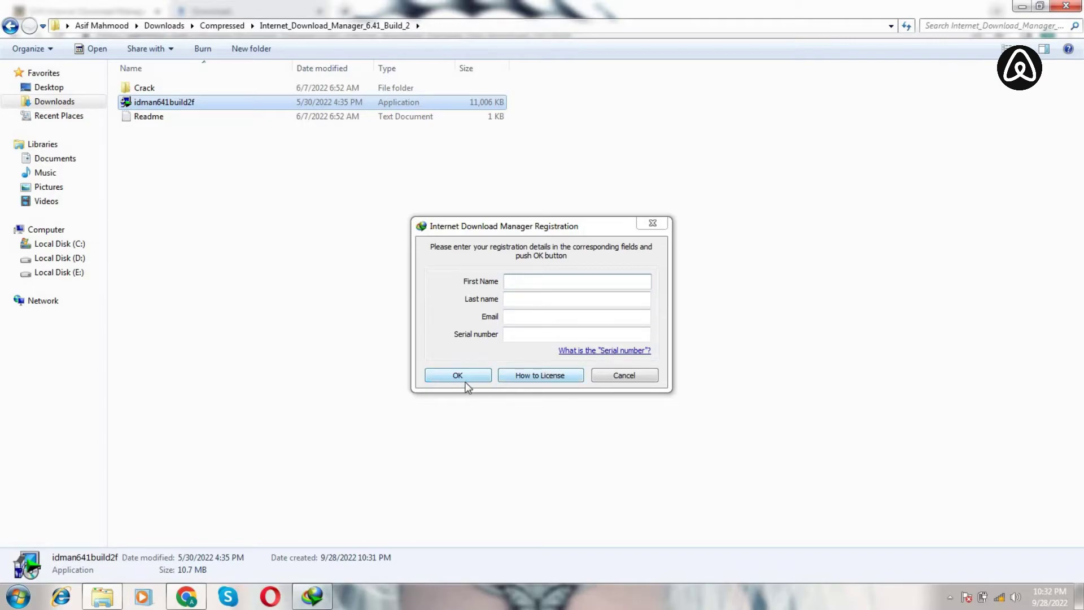
left_click(625, 376)
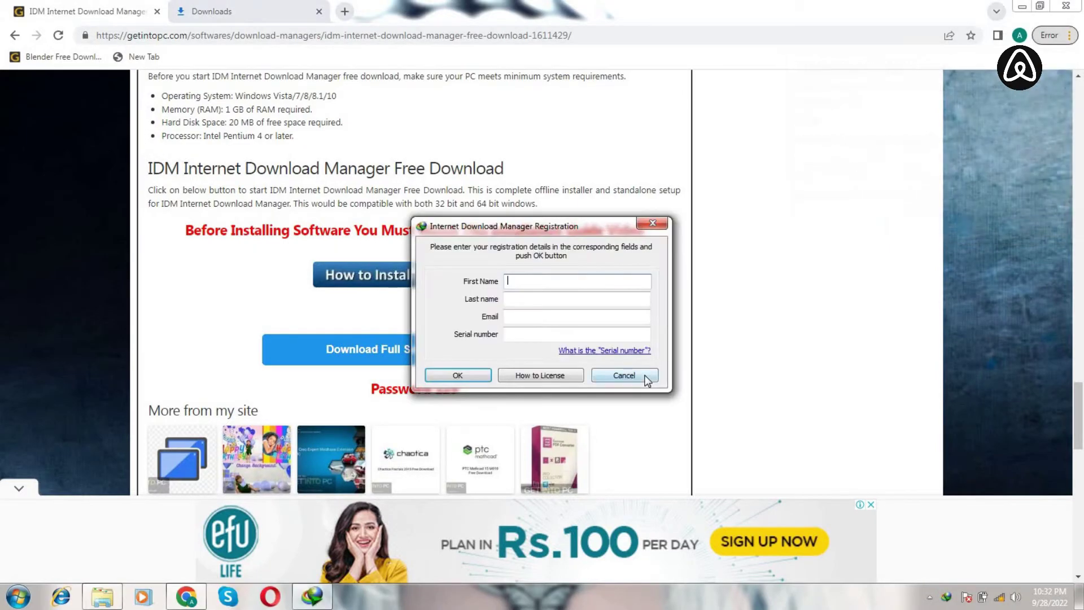
Dismiss the registration form and Chrome integration guide, enable the IDM Integration Module extension in Chrome, and close its welcome page
left_click(643, 375)
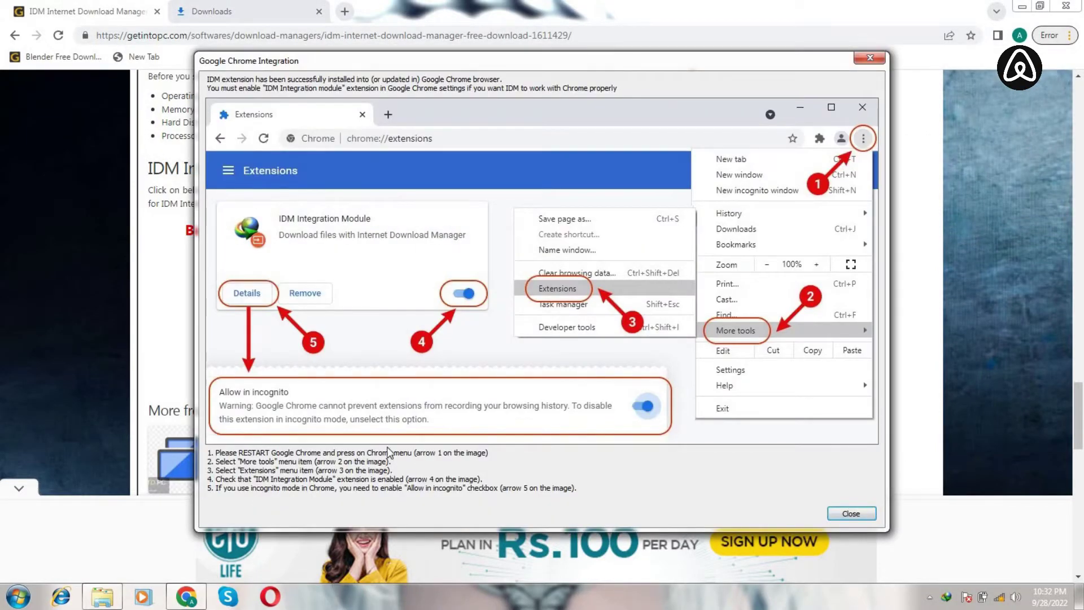
left_click(862, 512)
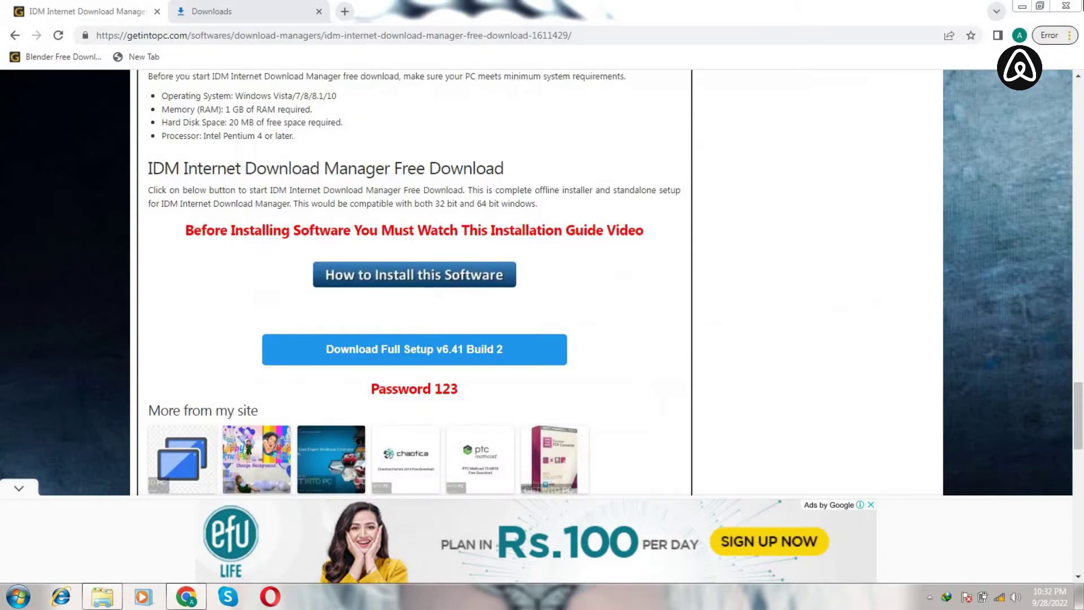
left_click(1049, 36)
left_click(937, 65)
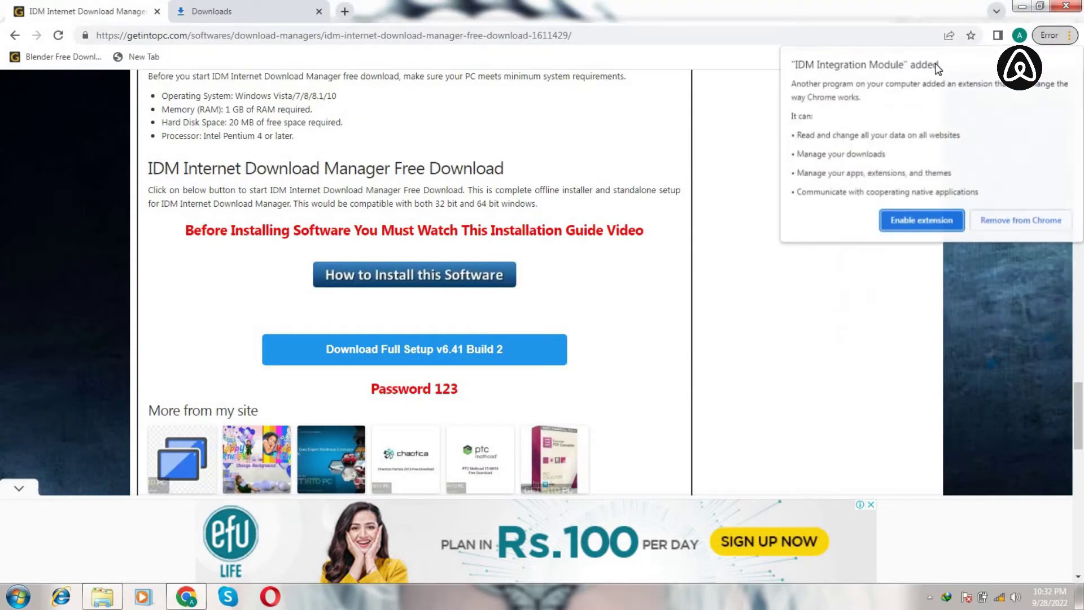
left_click(934, 220)
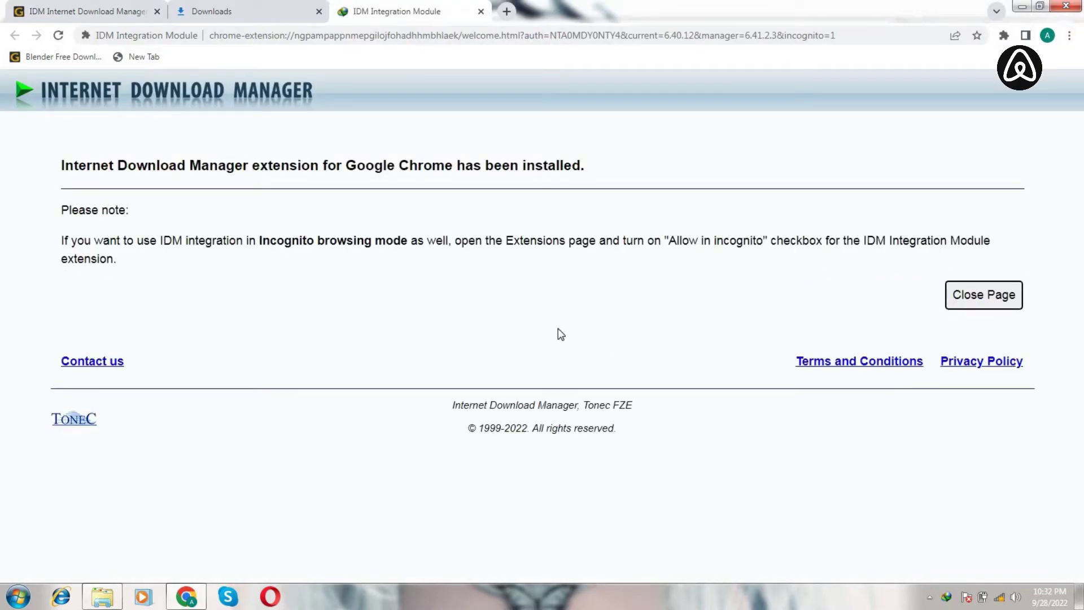
left_click(481, 12)
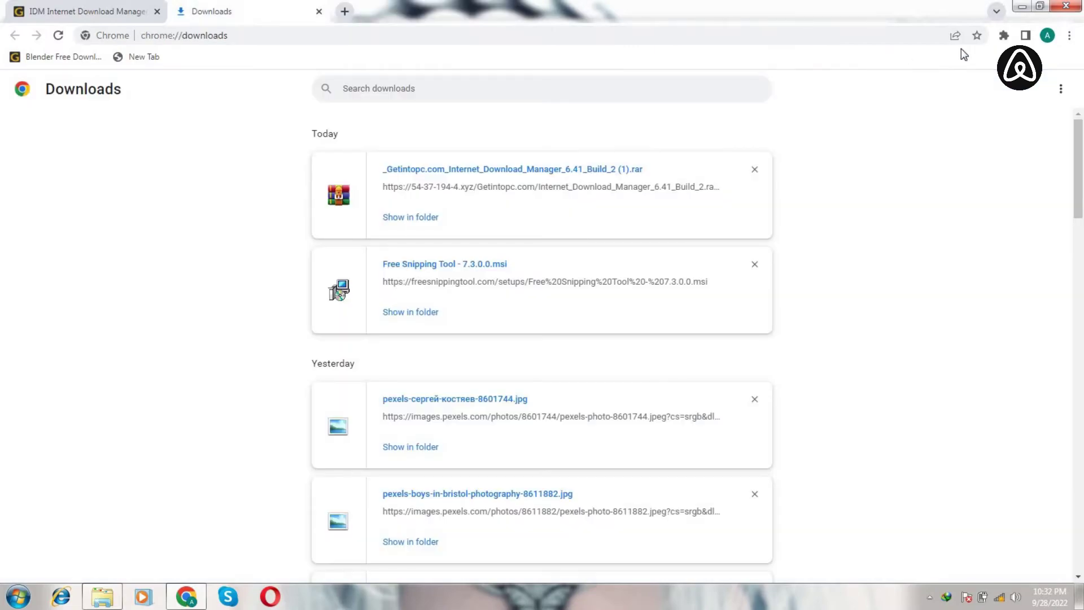
Check the IDM Integration Module on Chrome's extensions page, and minimize the open windows to show the desktop
left_click(1069, 37)
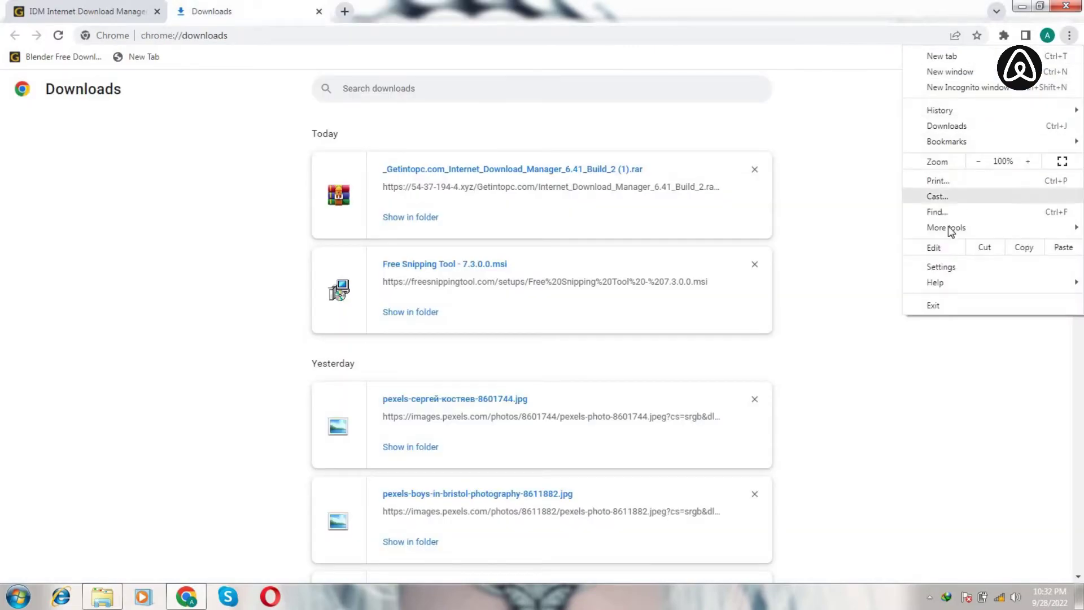
mouse_move(923, 232)
left_click(810, 296)
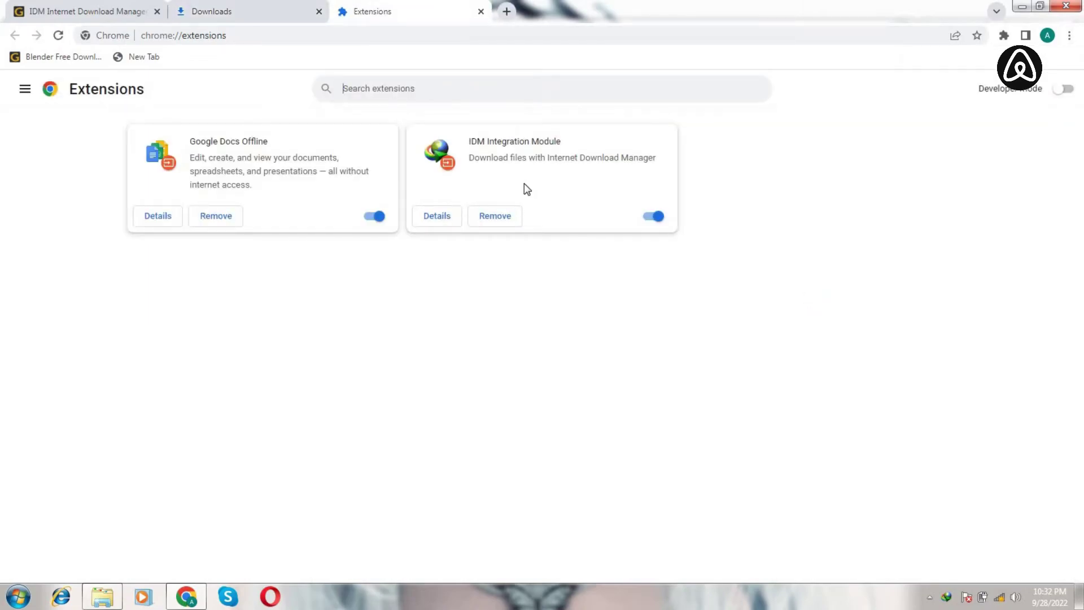
left_click(1022, 6)
left_click(1022, 7)
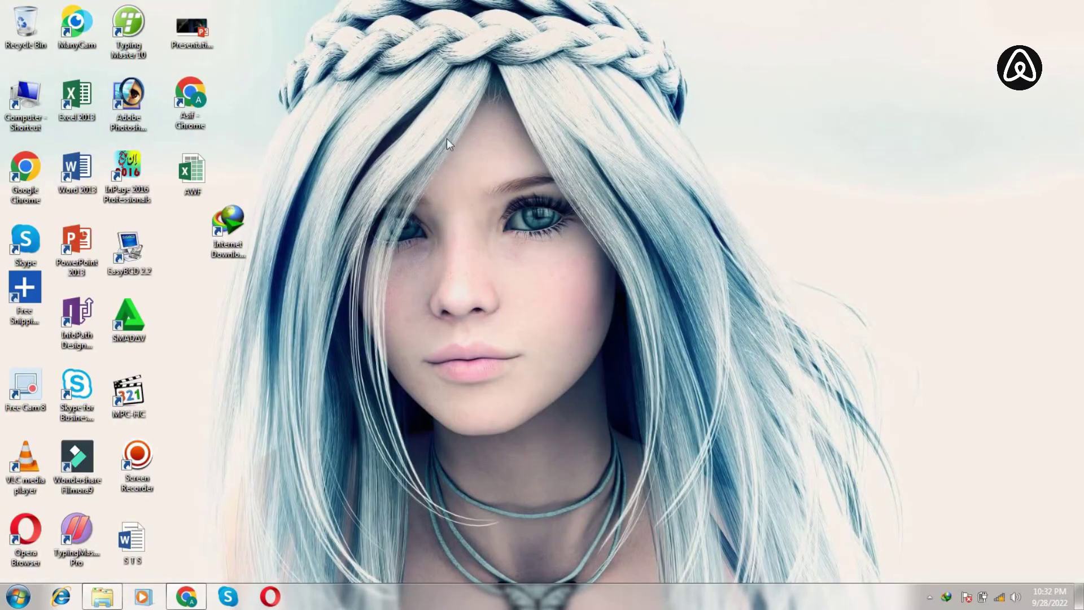
Refresh the desktop, open Internet Download Manager from its desktop shortcut, and maximize its window
right_click(399, 148)
left_click(417, 187)
right_click(235, 234)
left_click(248, 243)
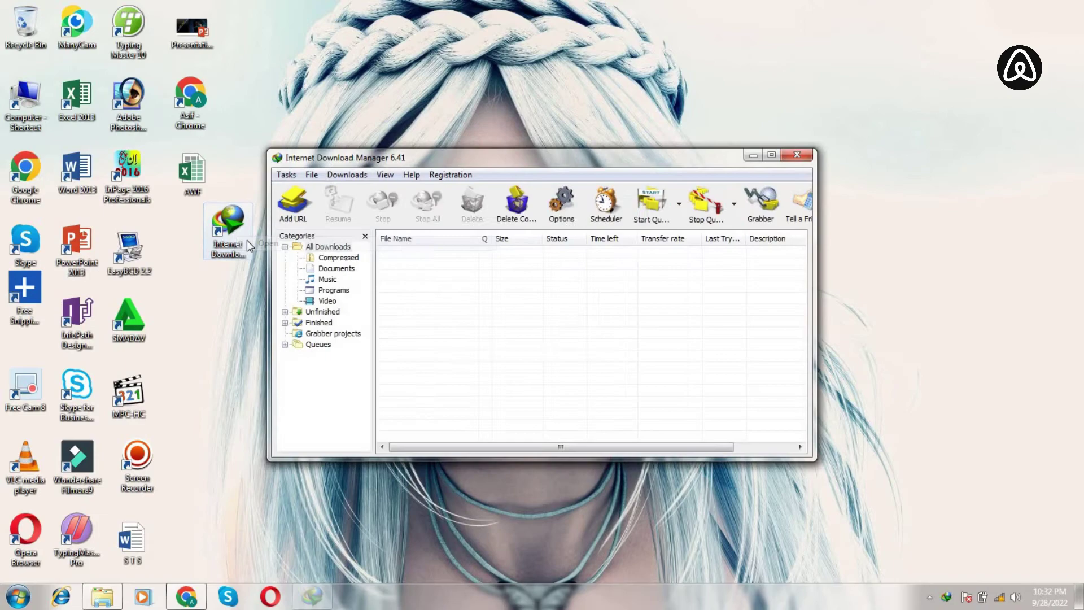
left_click(646, 387)
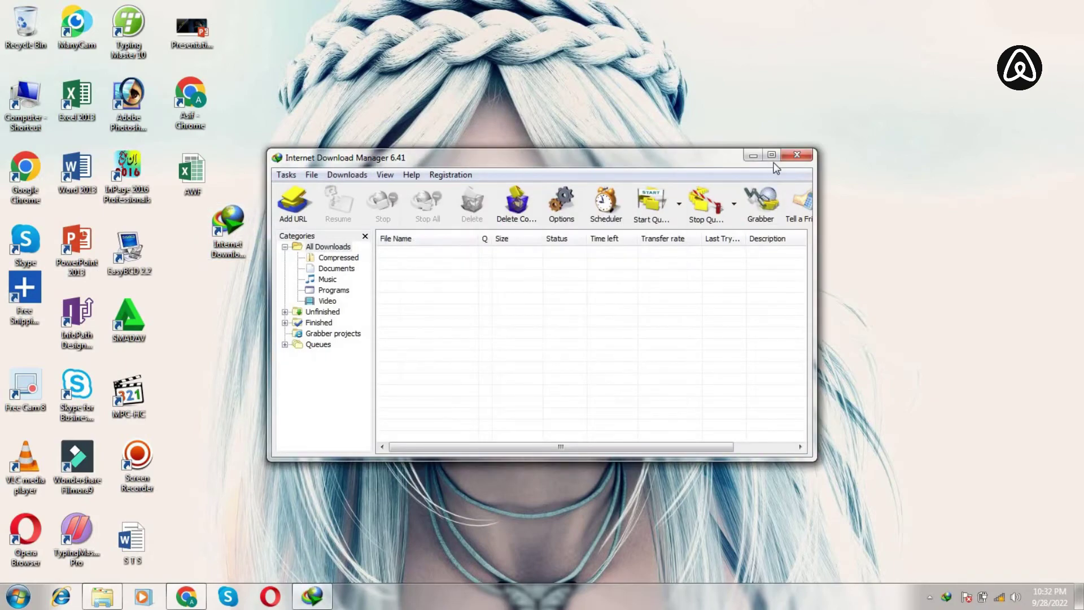
double_click(600, 161)
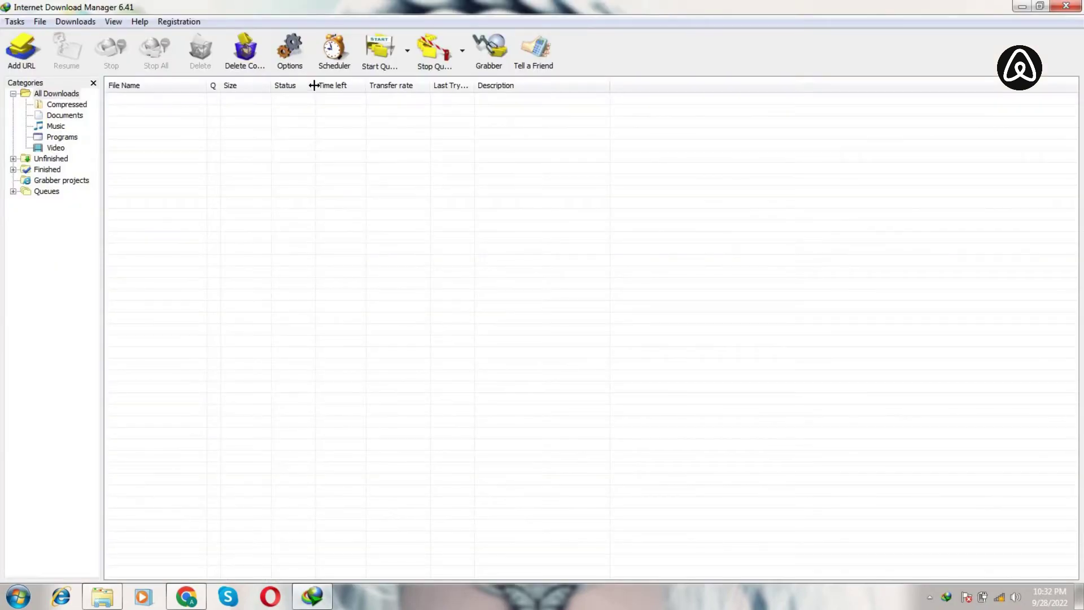
View IDM's registration form and the license status in the About IDM dialog, and close the program
left_click(177, 23)
left_click(198, 52)
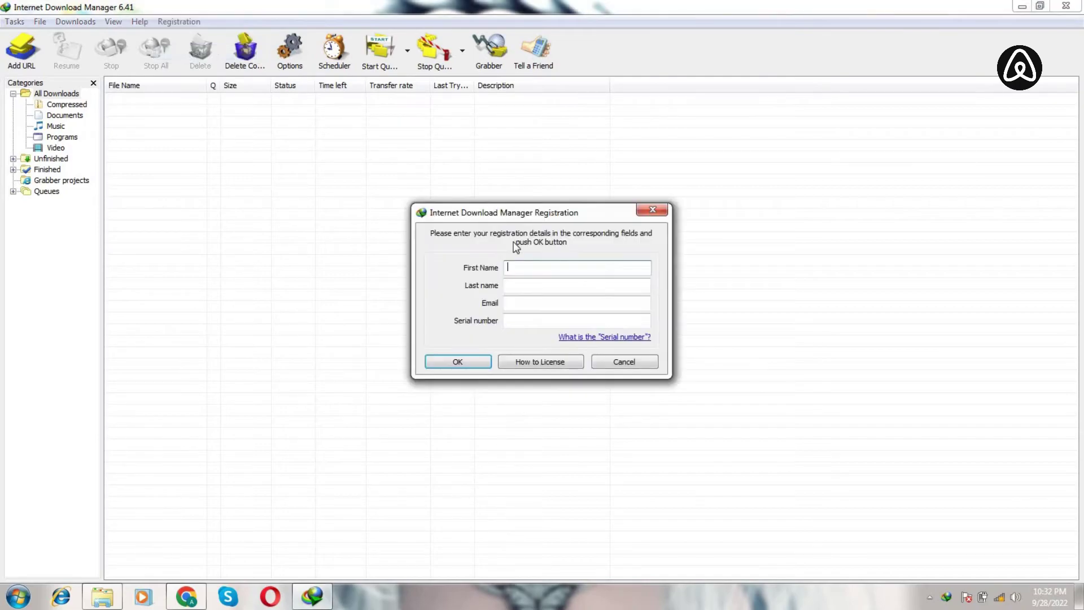
left_click(655, 213)
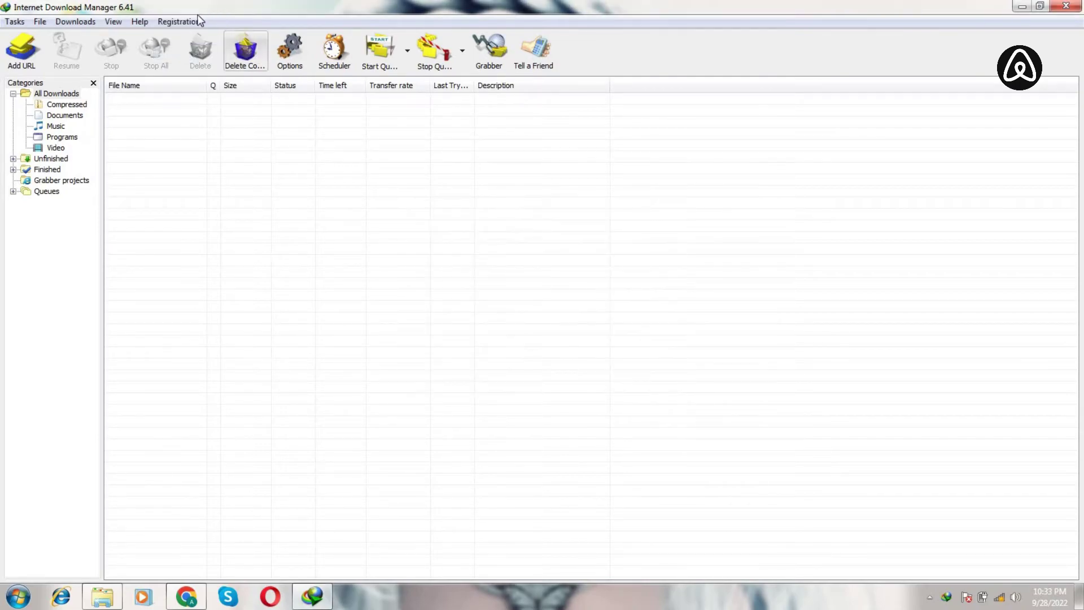
left_click(139, 22)
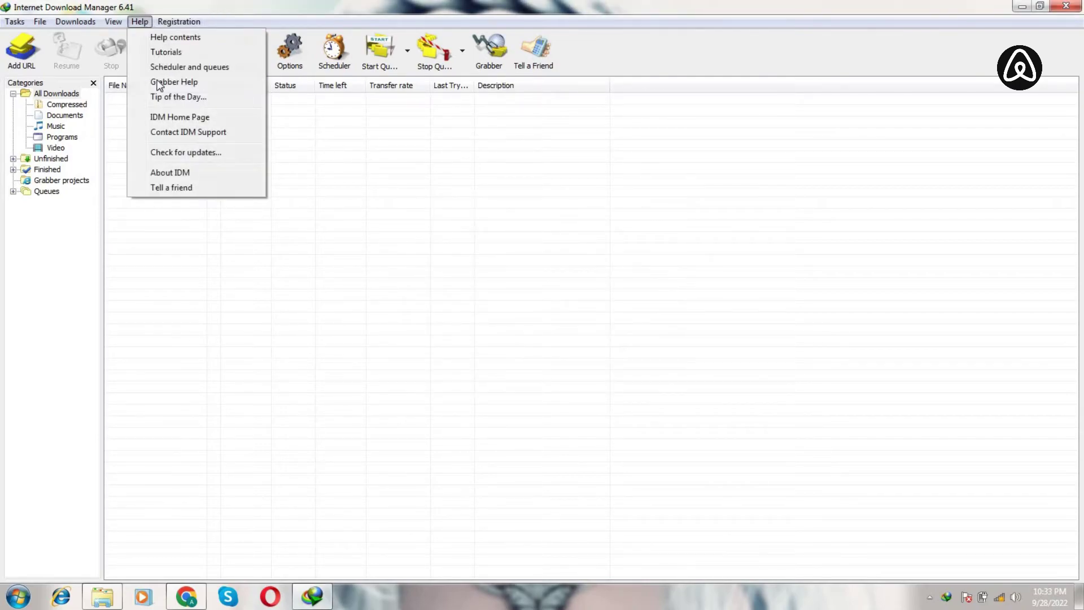
left_click(185, 173)
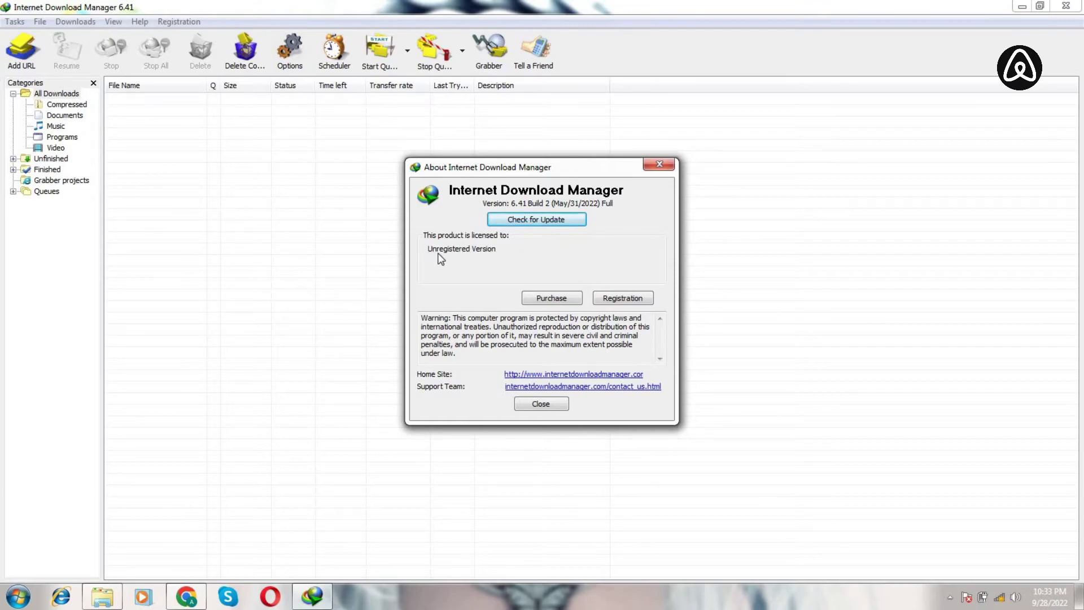
left_click(660, 165)
left_click(1067, 7)
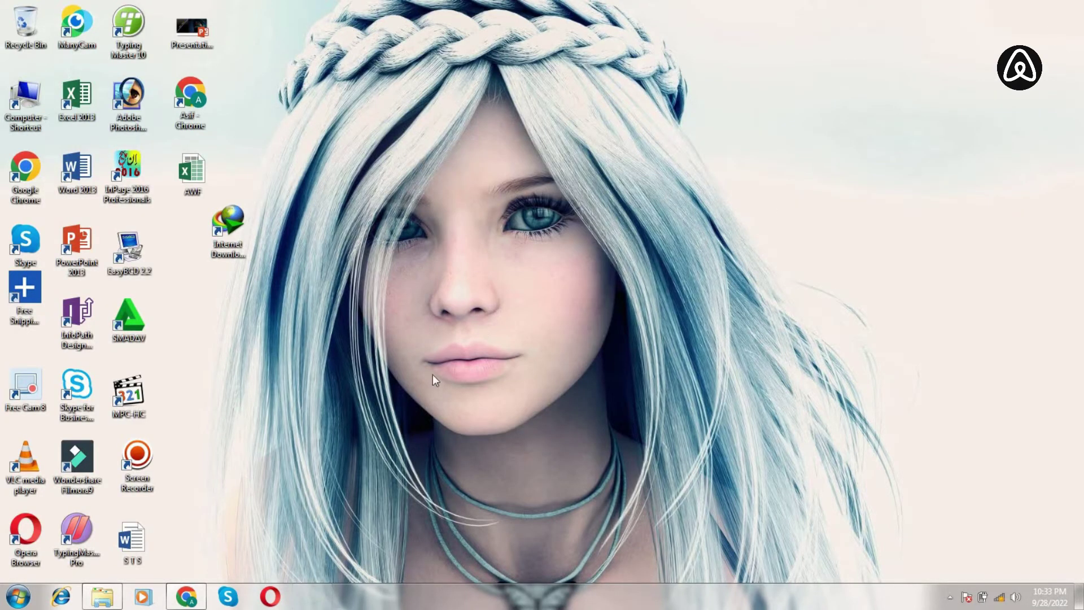
Return to the extracted IDM folder, open Patch v18.1 inside the Crack folder, and launch the Patch application
left_click(90, 600)
double_click(143, 91)
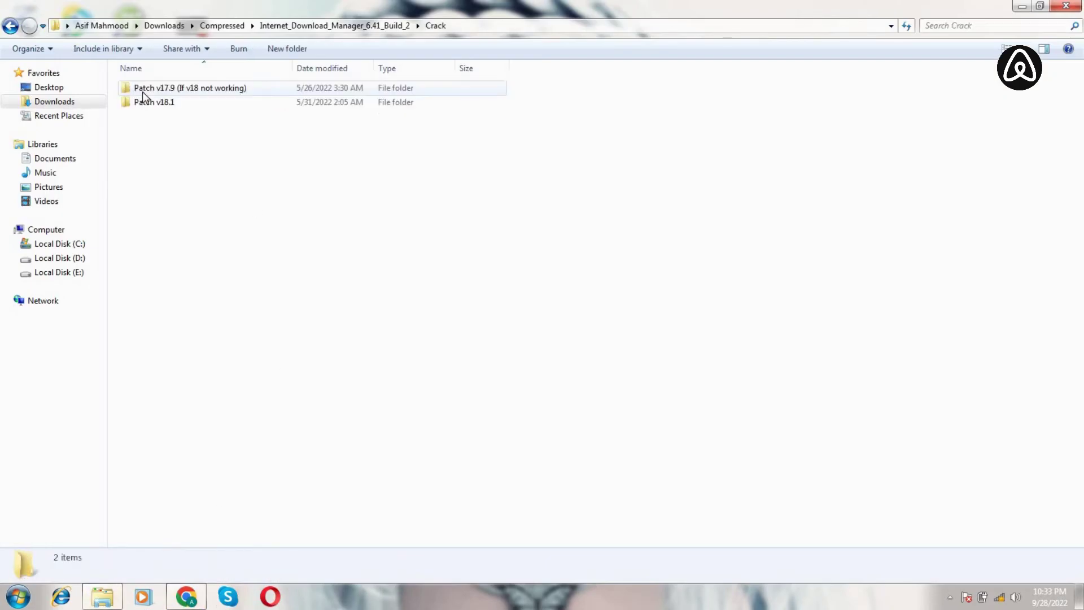
double_click(168, 104)
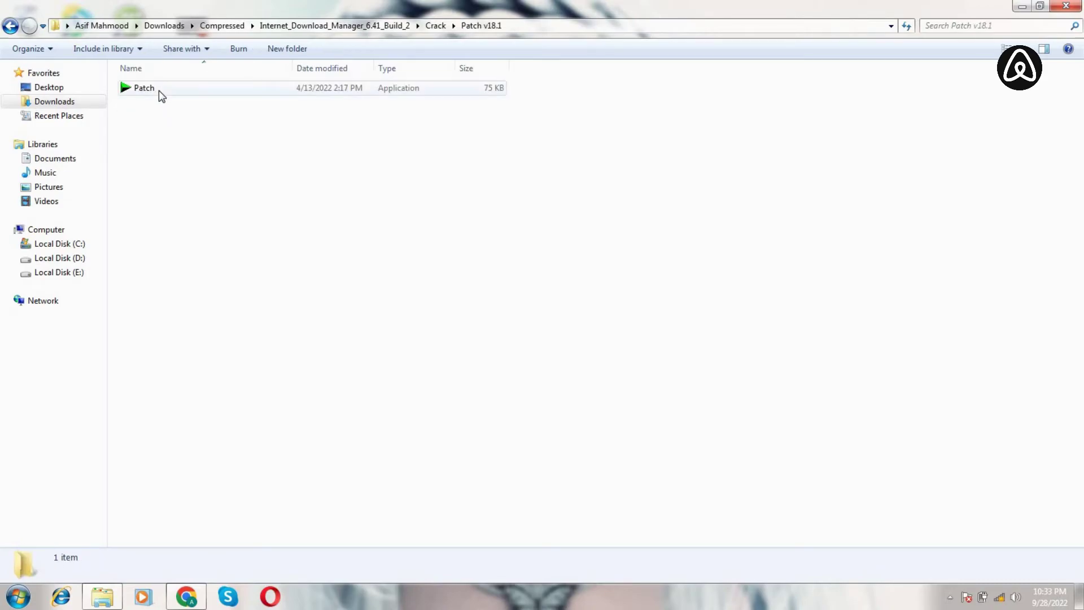
double_click(158, 90)
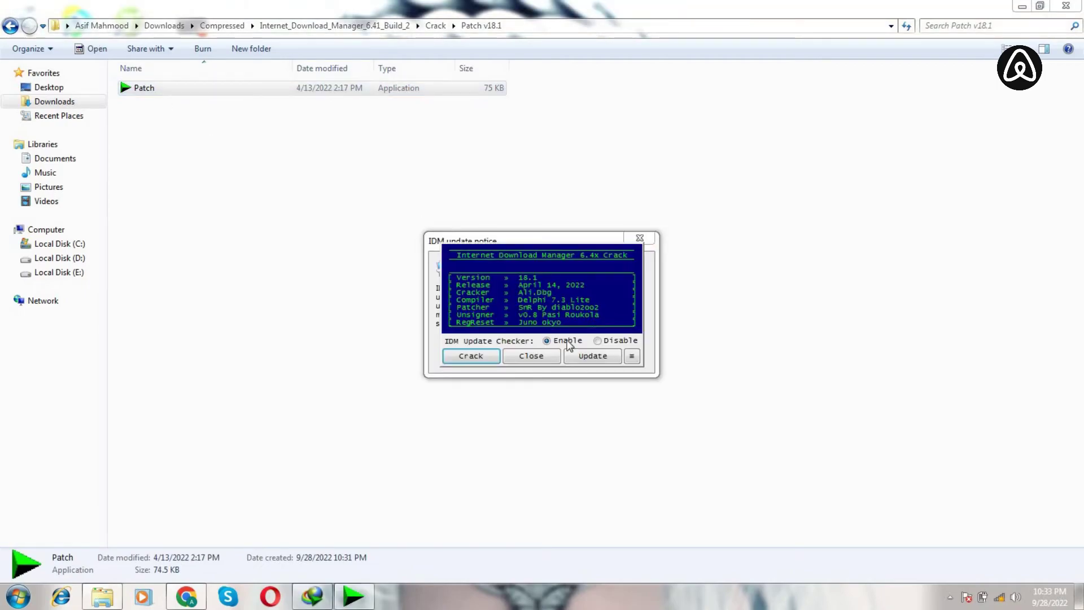
Run the crack on IDM with the update checker enabled, let UnSigner.exe keep running in Smadav, and finish the patcher
left_click(481, 355)
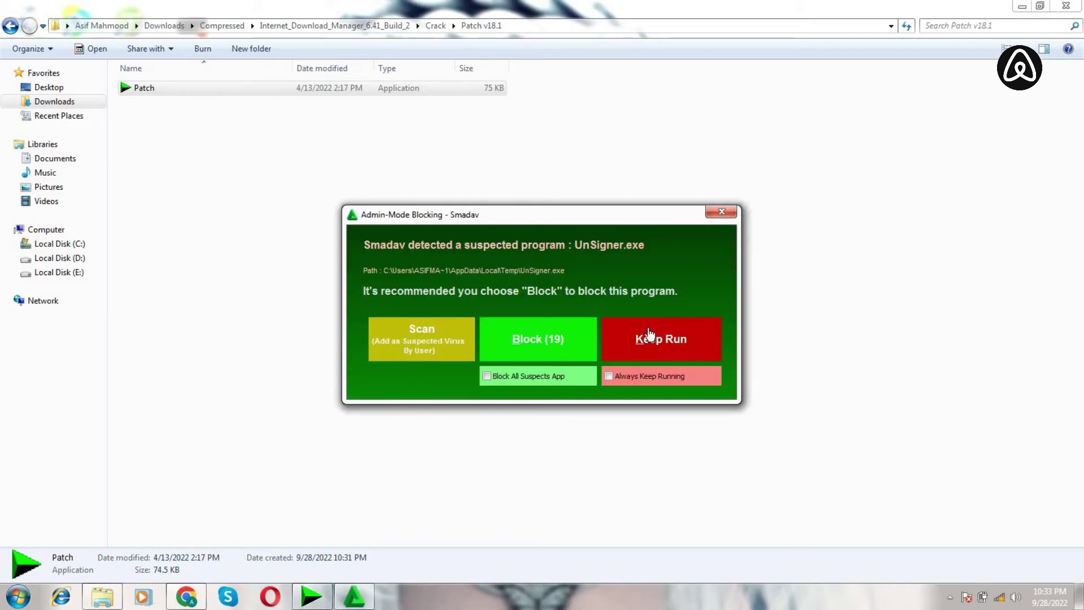
left_click(688, 345)
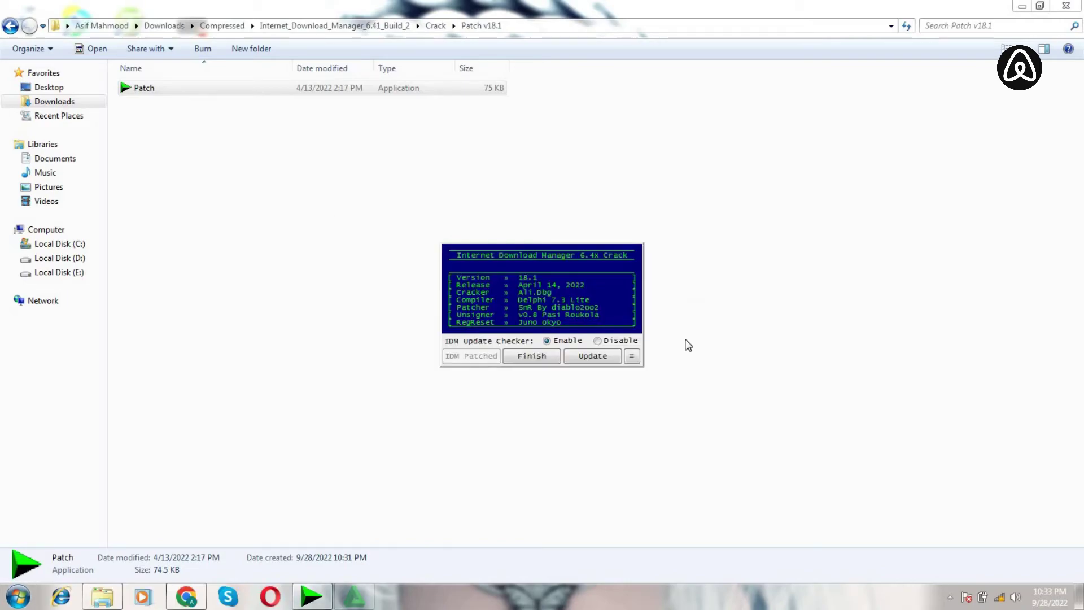
left_click(529, 357)
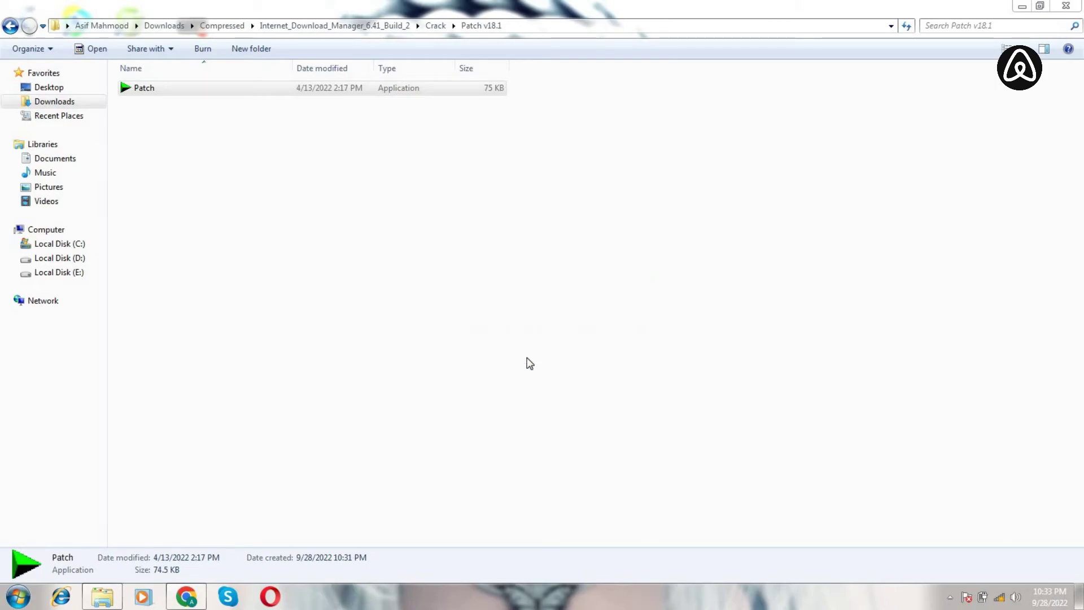
Minimize the Patch v18.1 folder window and refresh the desktop twice
left_click(1023, 6)
right_click(450, 176)
left_click(468, 214)
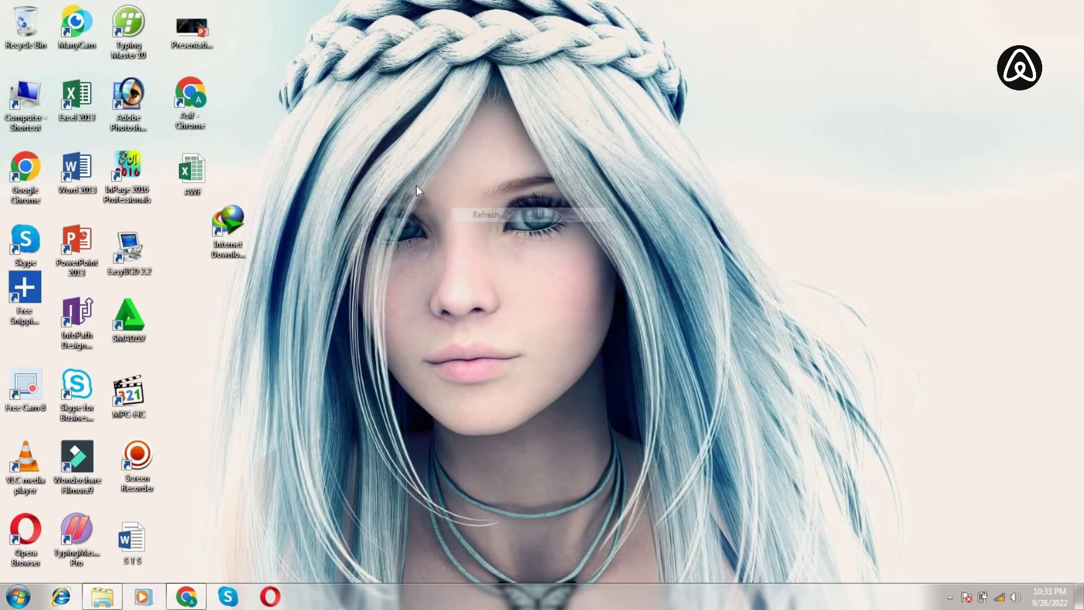
right_click(416, 185)
left_click(458, 225)
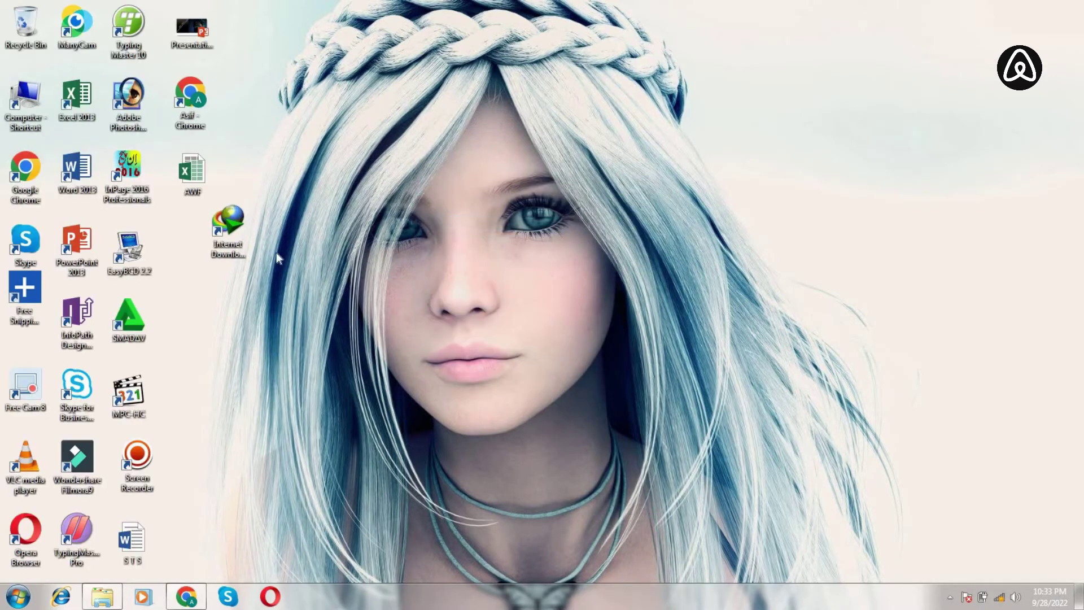
Reopen Internet Download Manager from the desktop shortcut, close the Tip of the Day, and maximize the window
right_click(234, 232)
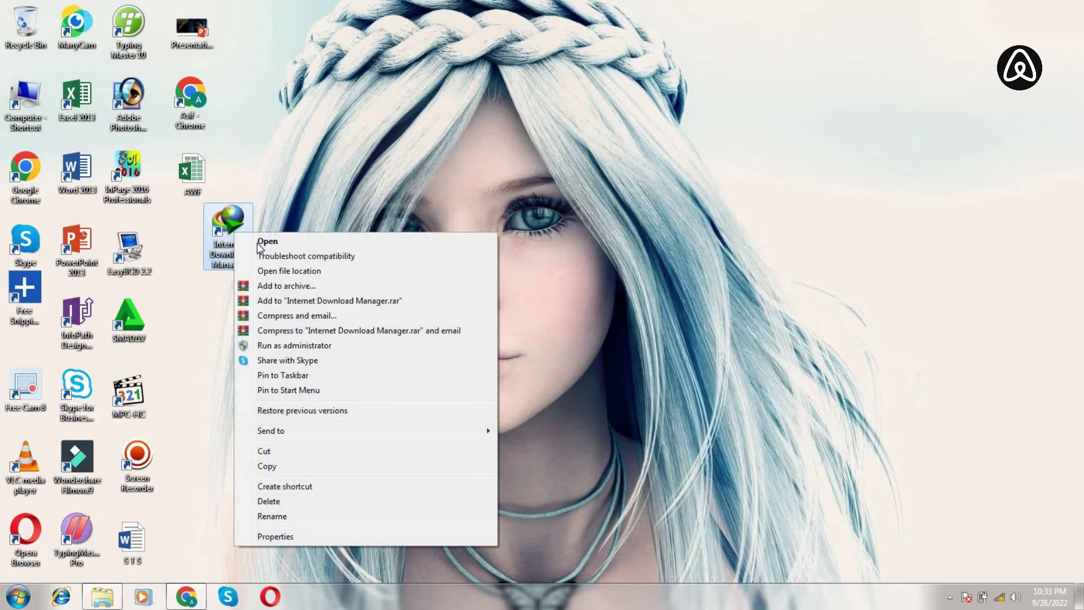
left_click(260, 243)
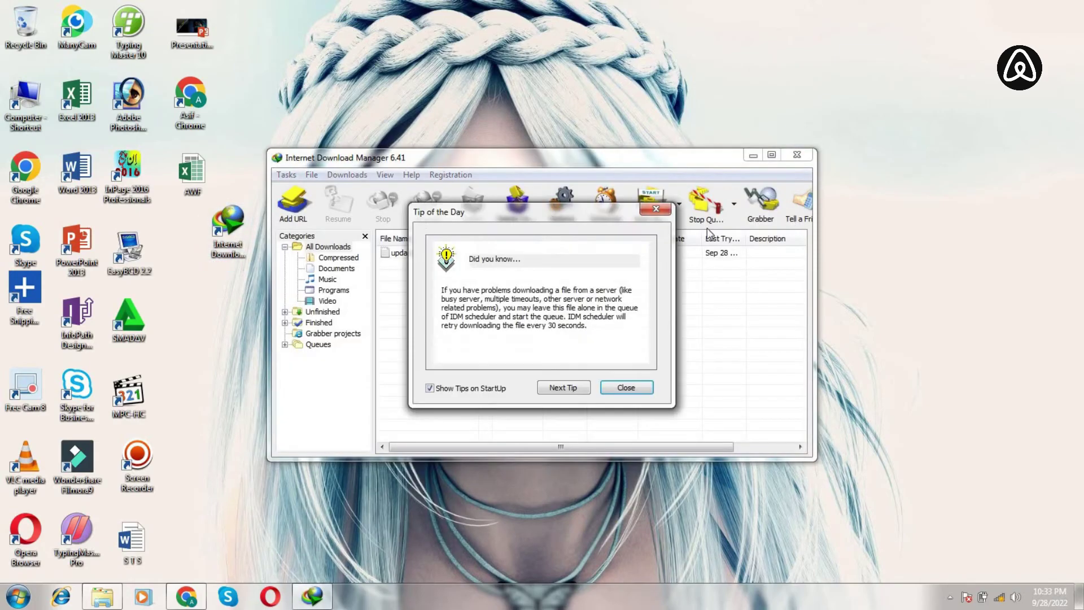
left_click(621, 387)
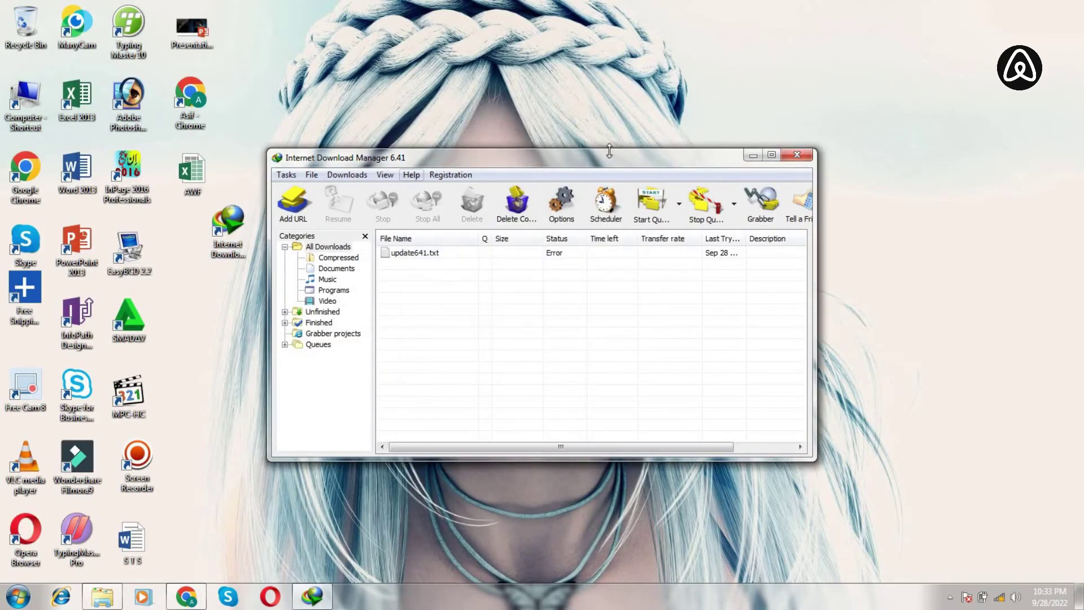
left_click(778, 155)
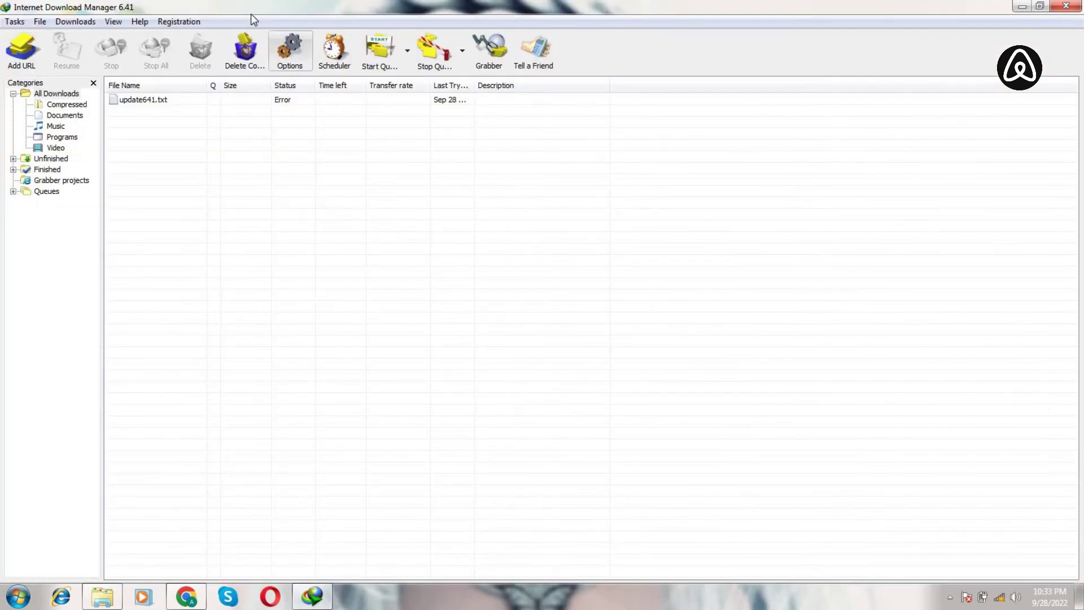
Check IDM's license status in the About IDM dialog and its registration options, and close the dialog
left_click(137, 22)
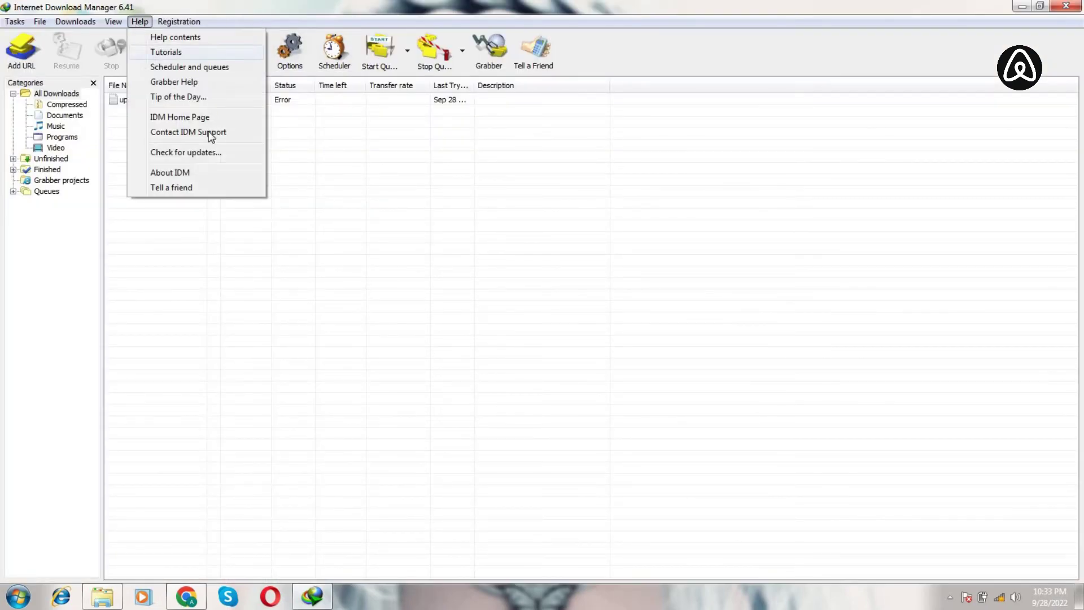
left_click(187, 172)
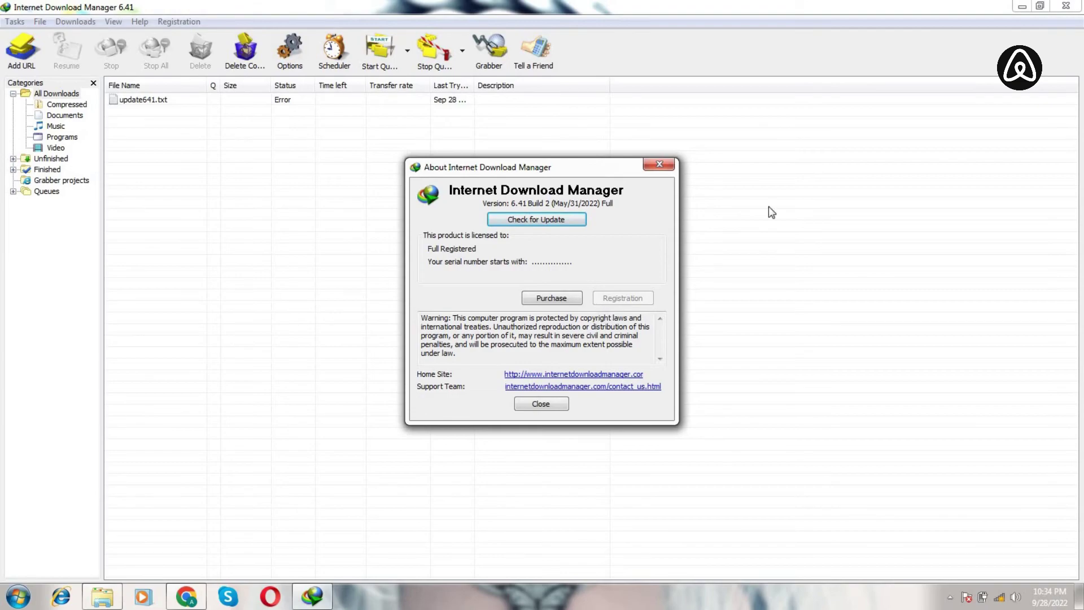
left_click(659, 164)
left_click(179, 22)
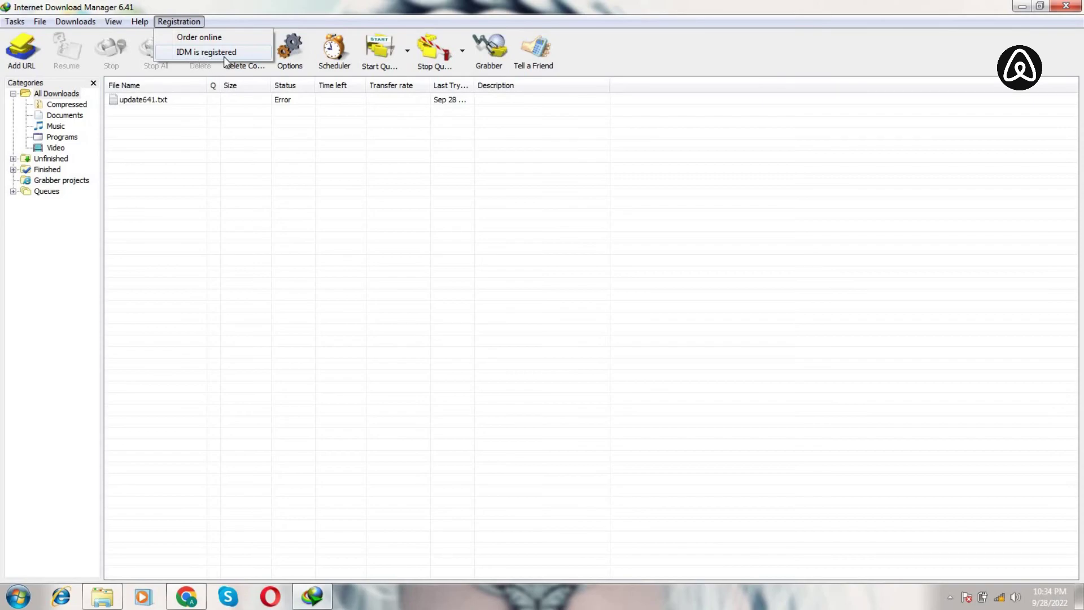
mouse_move(138, 20)
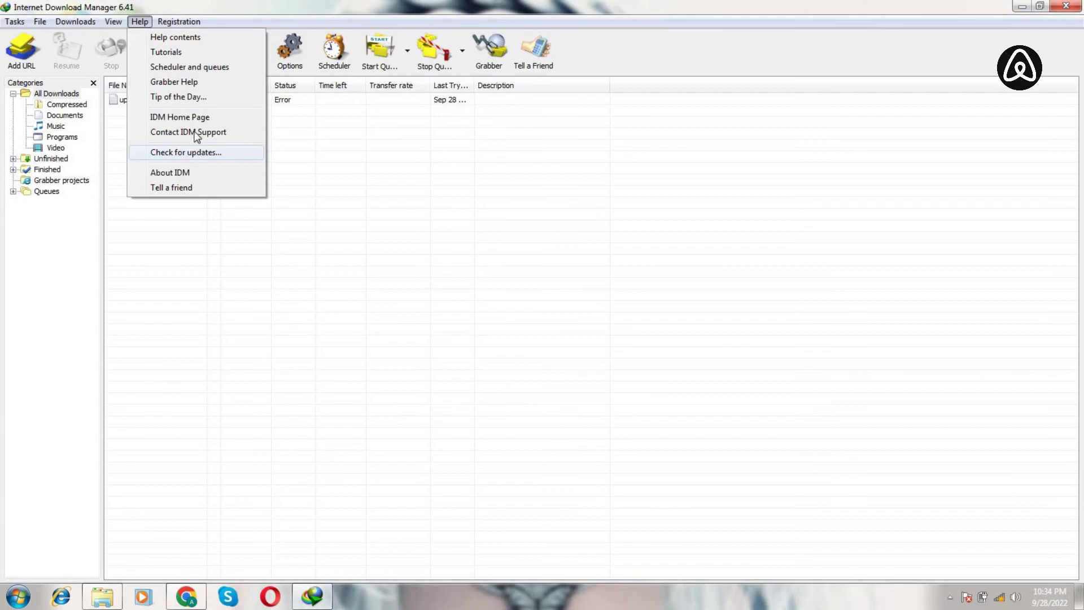
left_click(192, 172)
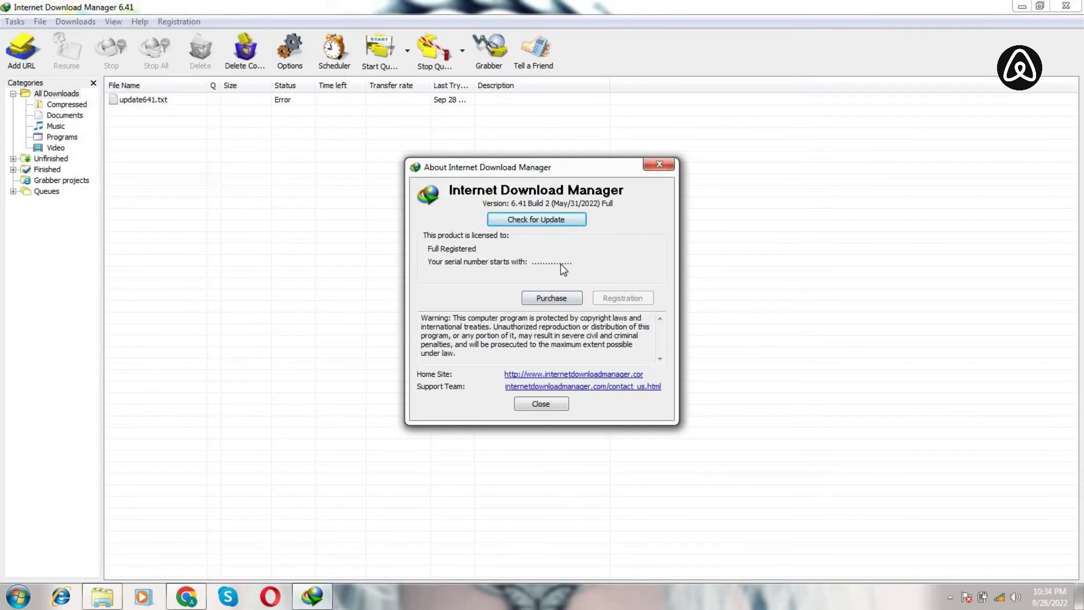
left_click(658, 166)
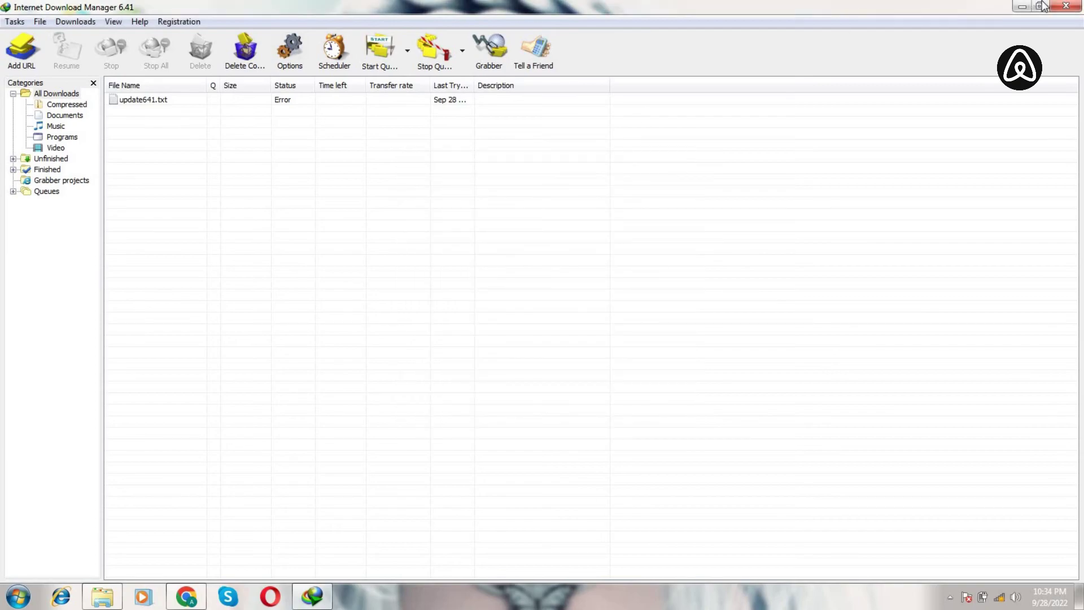
Close Internet Download Manager and refresh the desktop
left_click(1078, 7)
right_click(629, 132)
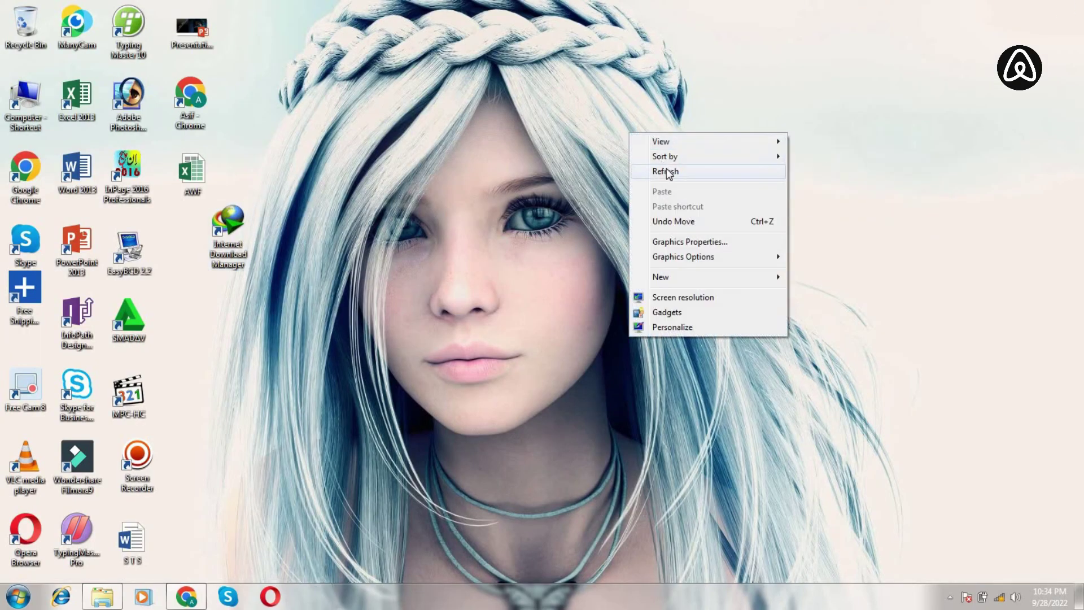
left_click(666, 171)
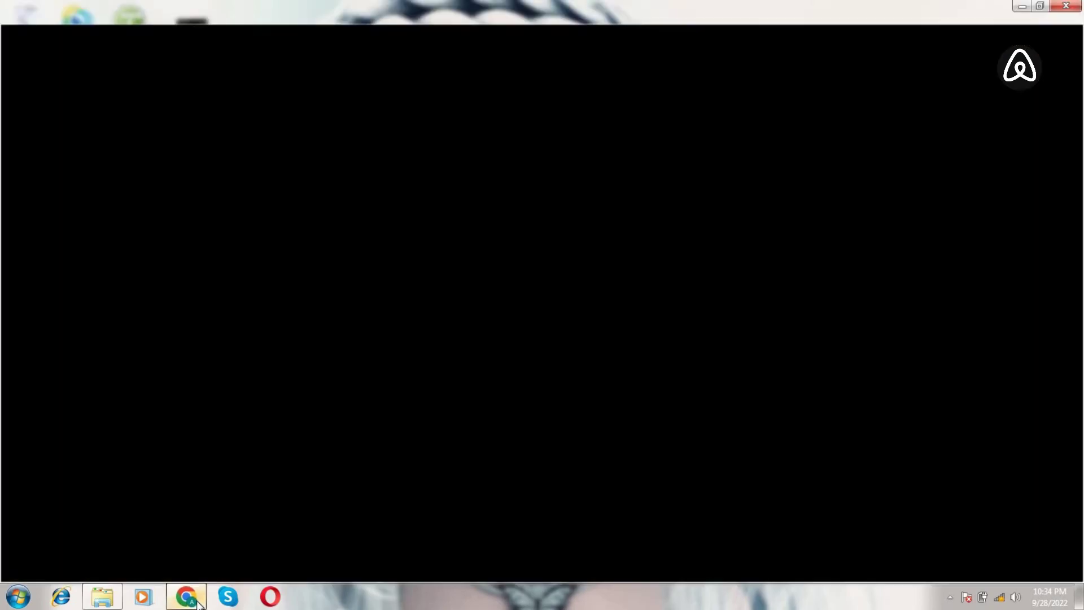
Switch to Chrome to view its Extensions page, and minimize the browser again
left_click(199, 601)
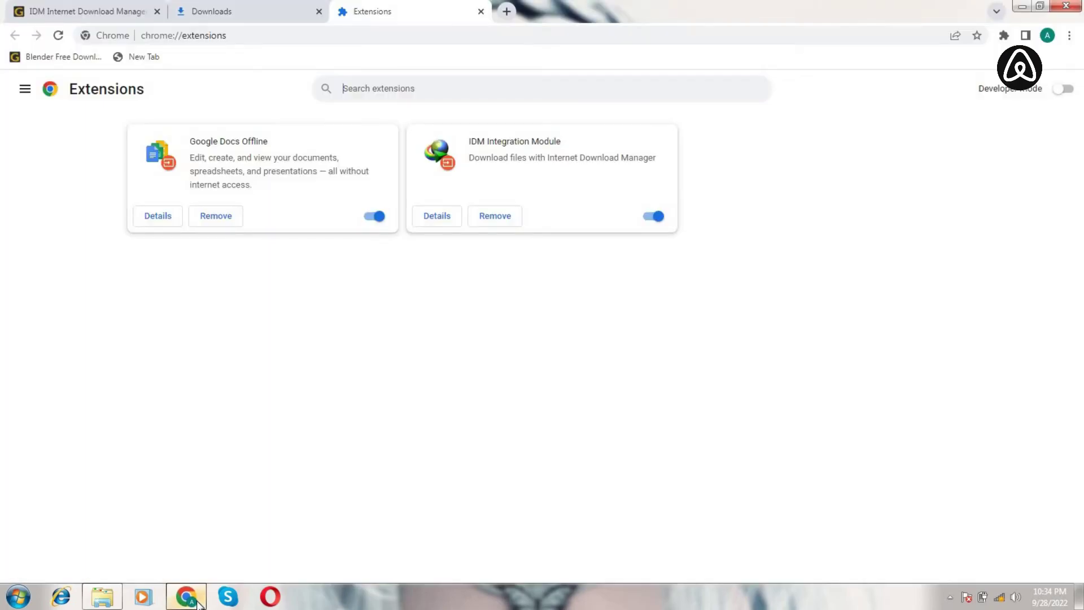
left_click(199, 602)
Reopen Internet Download Manager from the desktop, check its registration details, and close the program
double_click(229, 226)
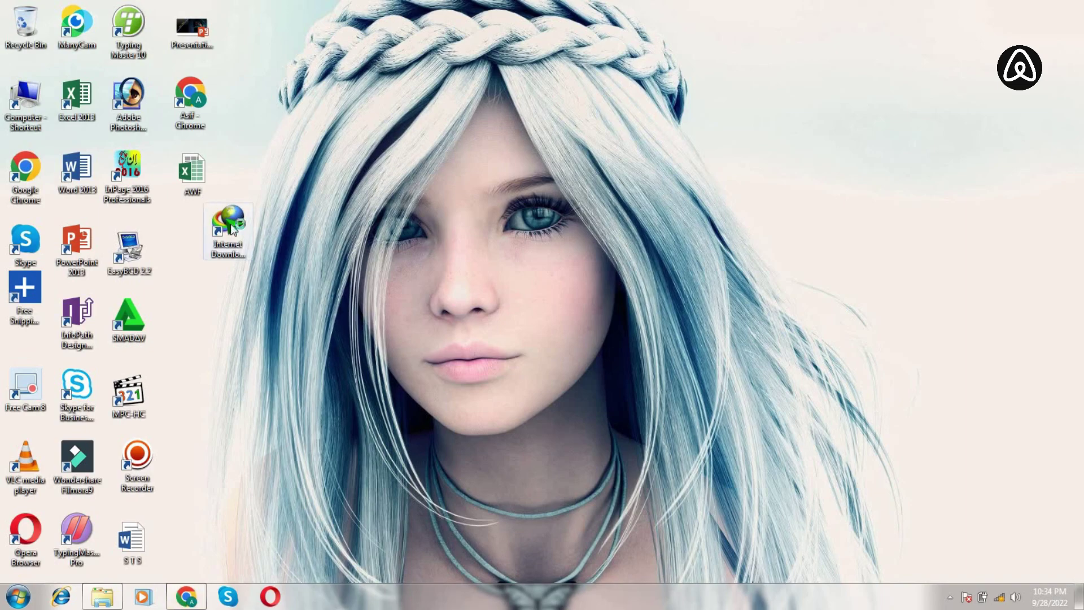
left_click(772, 155)
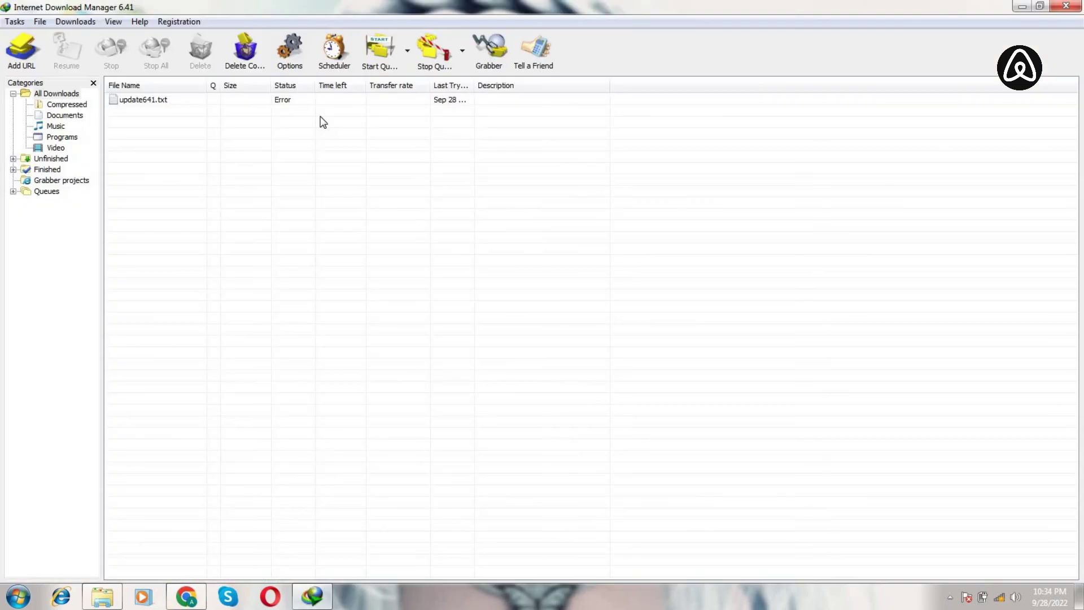
left_click(192, 23)
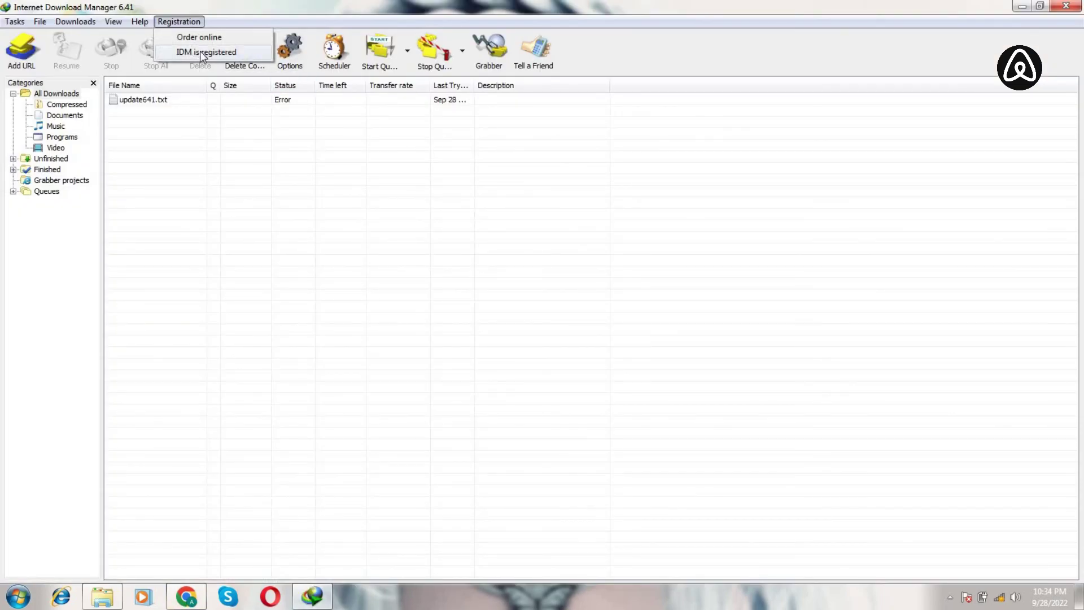
left_click(200, 50)
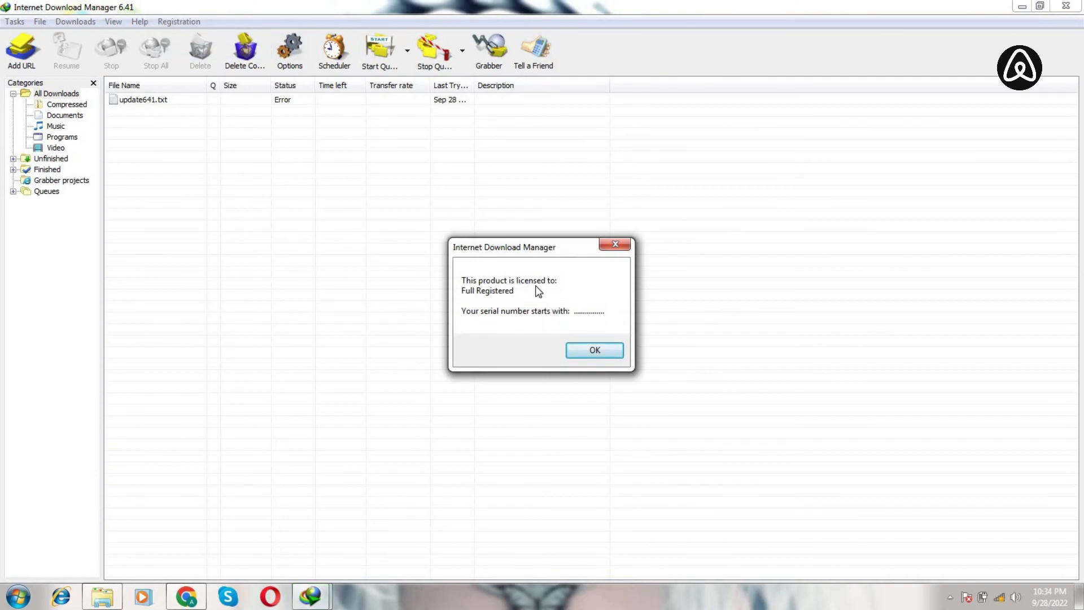
left_click(605, 352)
left_click(1066, 6)
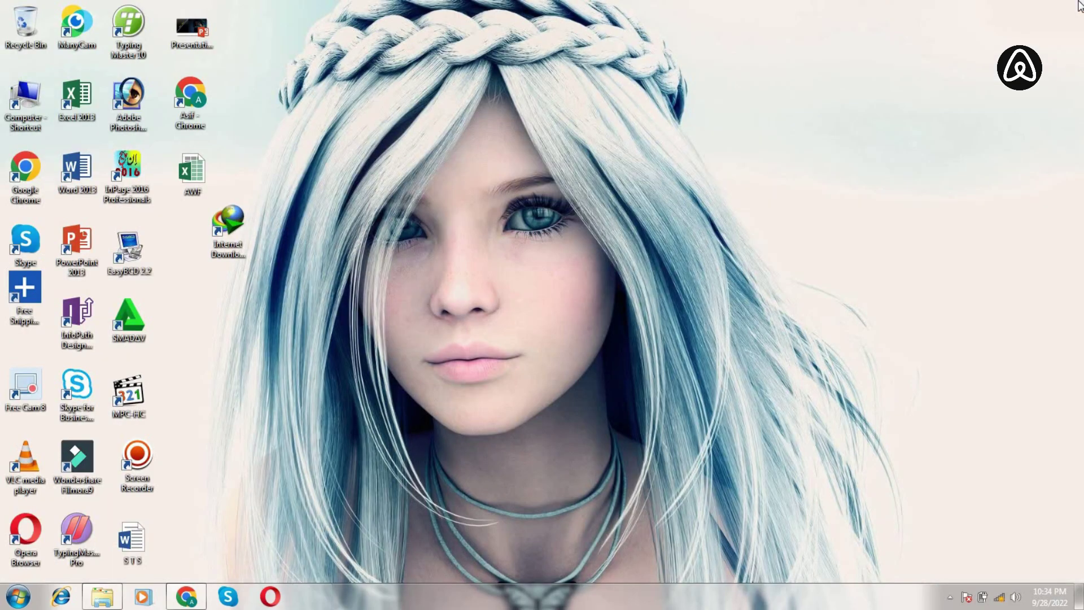